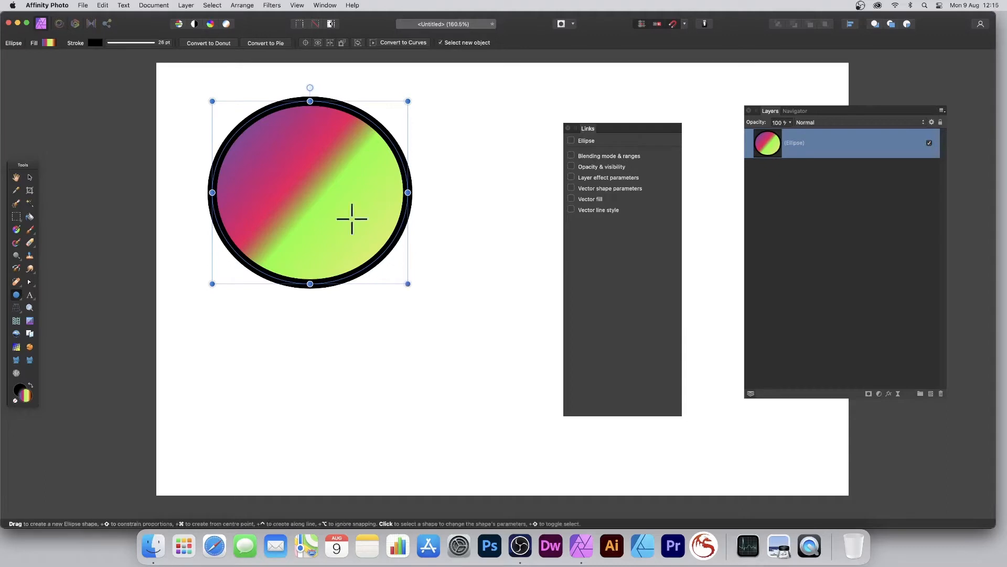
- Create a linked duplicate of the gradient ellipse and move it to the right so it partly overlaps the original
{"action": "left_click", "coordinate": [186, 6]}
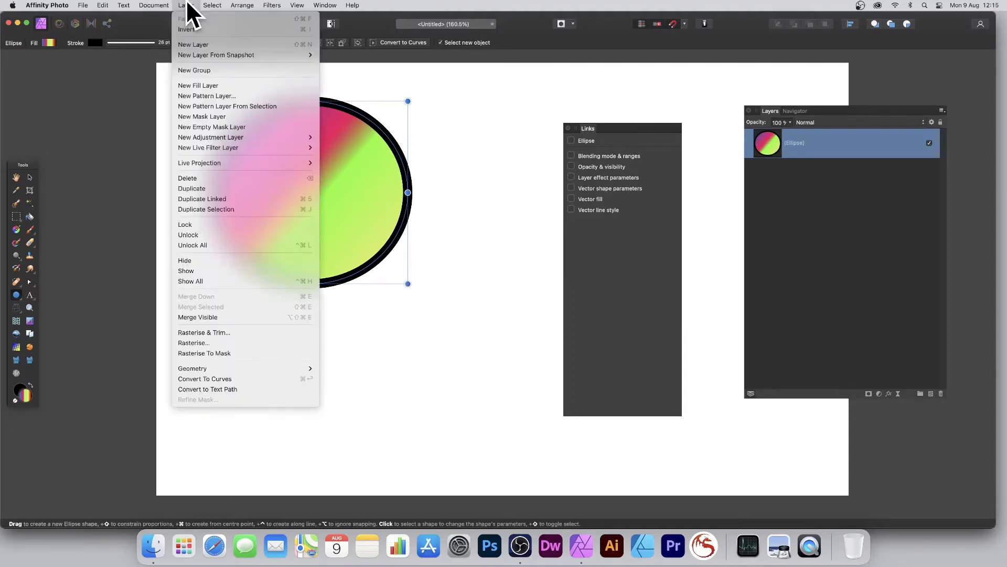
{"action": "left_click", "coordinate": [222, 198]}
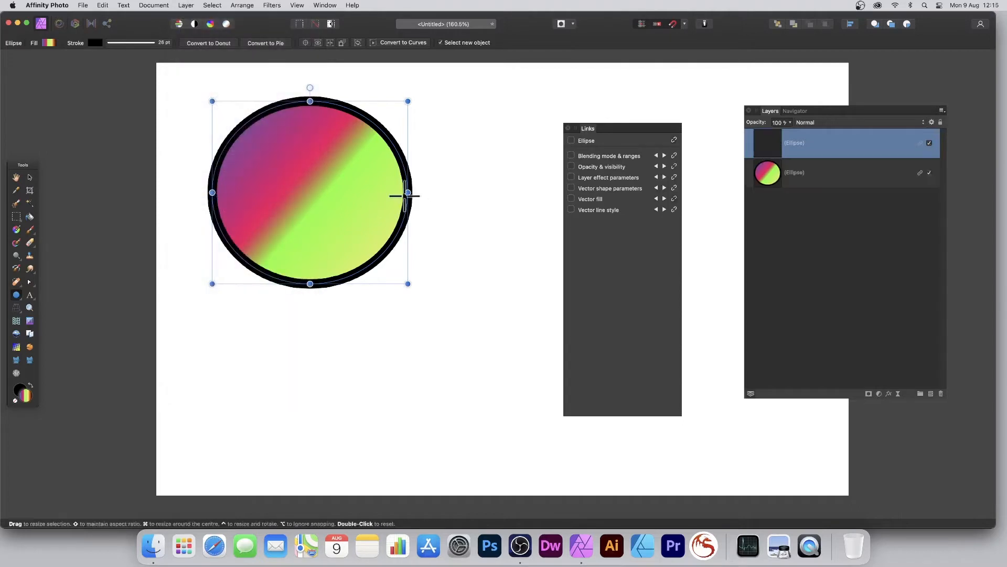
{"action": "left_click", "coordinate": [30, 177]}
{"action": "left_click_drag", "start_coordinate": [342, 181], "coordinate": [420, 179]}
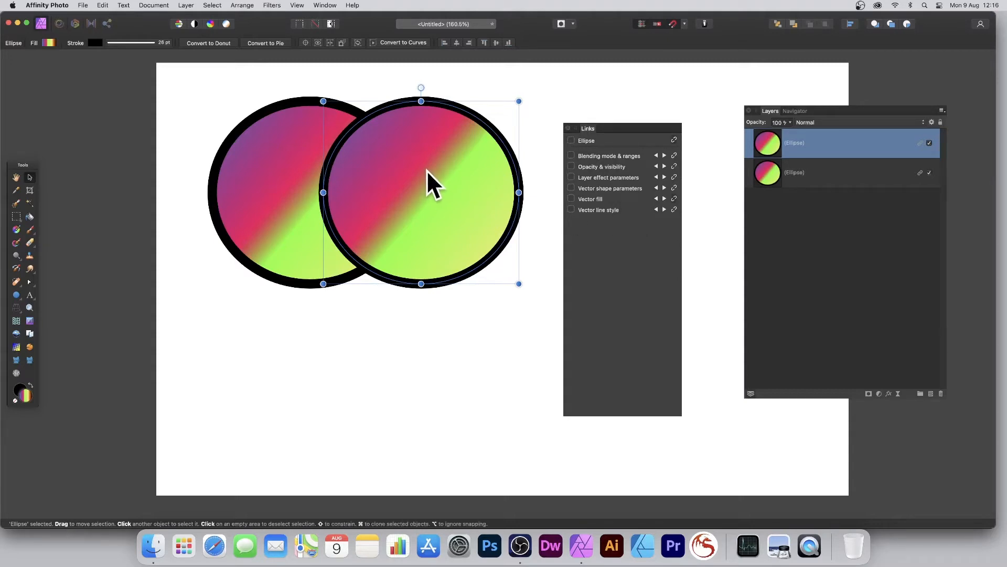
- Add two more linked duplicates of the ellipse and place them below the first pair, forming an overlapping two-by-two arrangement
{"action": "left_click", "coordinate": [185, 7]}
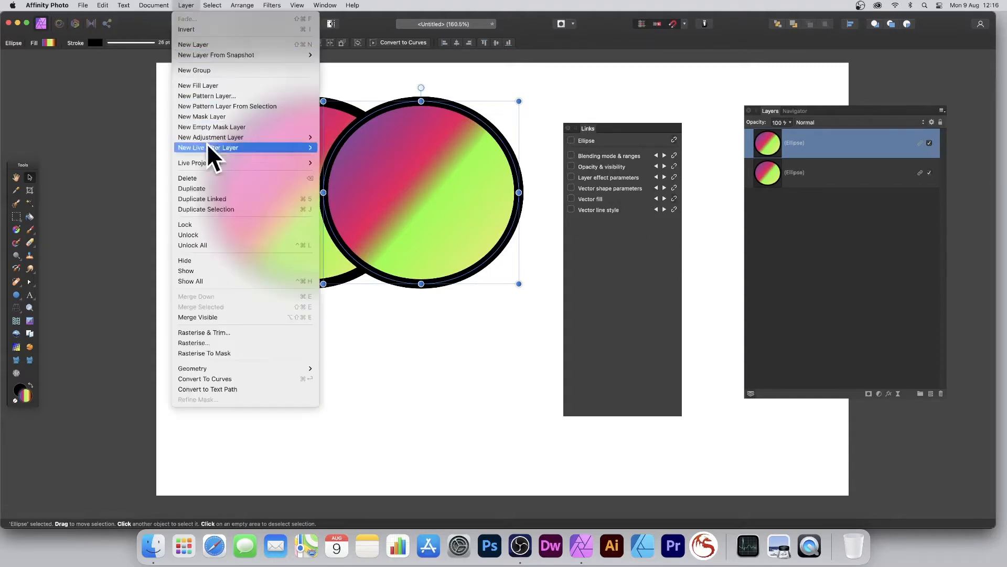
{"action": "left_click", "coordinate": [211, 199]}
{"action": "left_click_drag", "start_coordinate": [475, 176], "coordinate": [343, 286]}
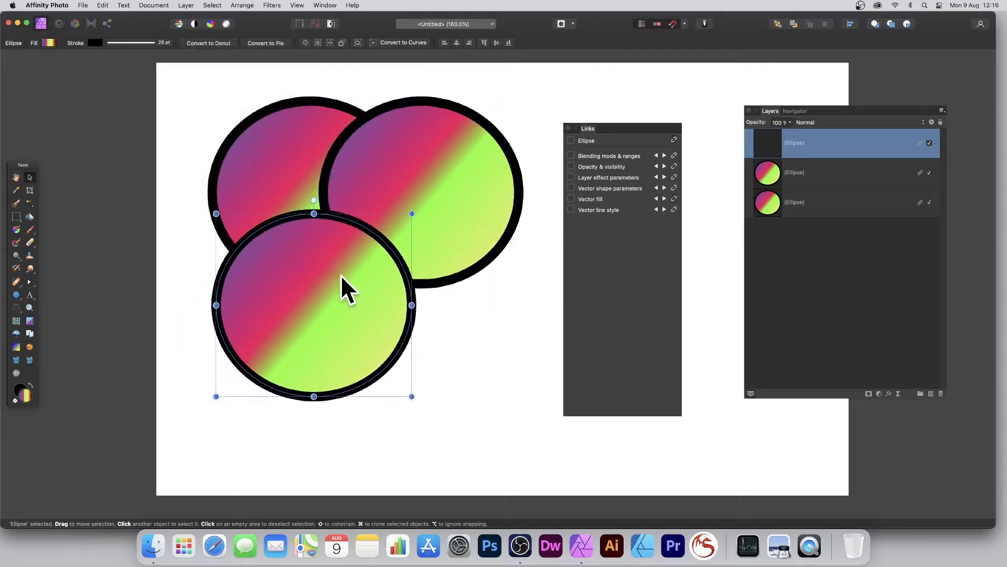
{"action": "left_click", "coordinate": [185, 5]}
{"action": "left_click", "coordinate": [219, 198]}
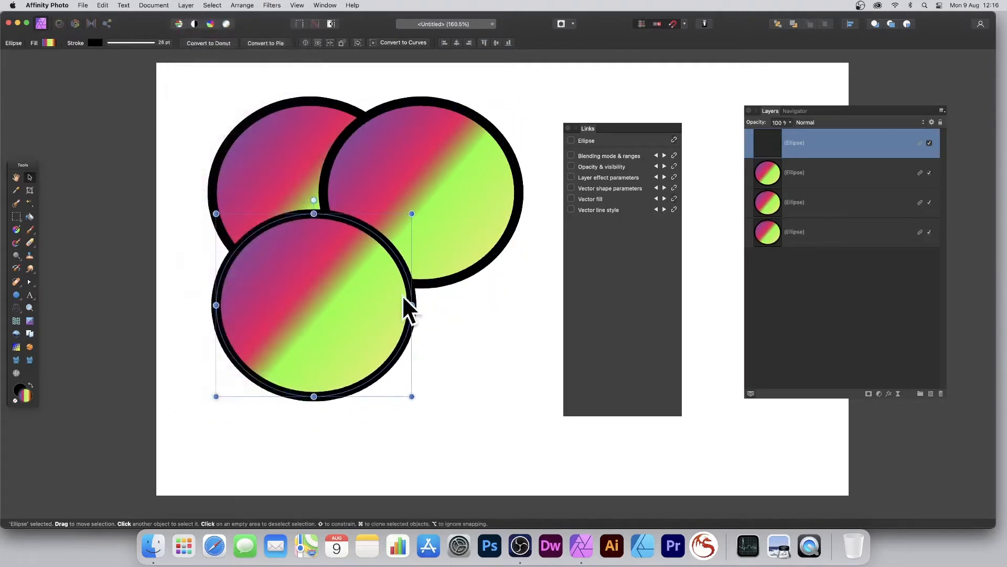
{"action": "left_click_drag", "start_coordinate": [402, 295], "coordinate": [452, 259]}
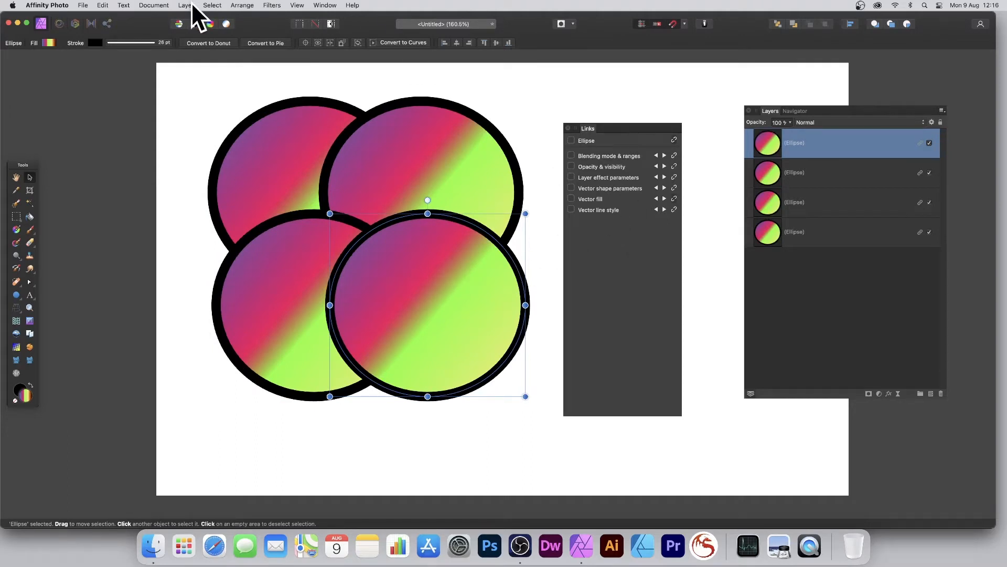
- Check which Studio panels are enabled, looking for Links
{"action": "left_click", "coordinate": [664, 155]}
{"action": "left_click", "coordinate": [664, 155]}
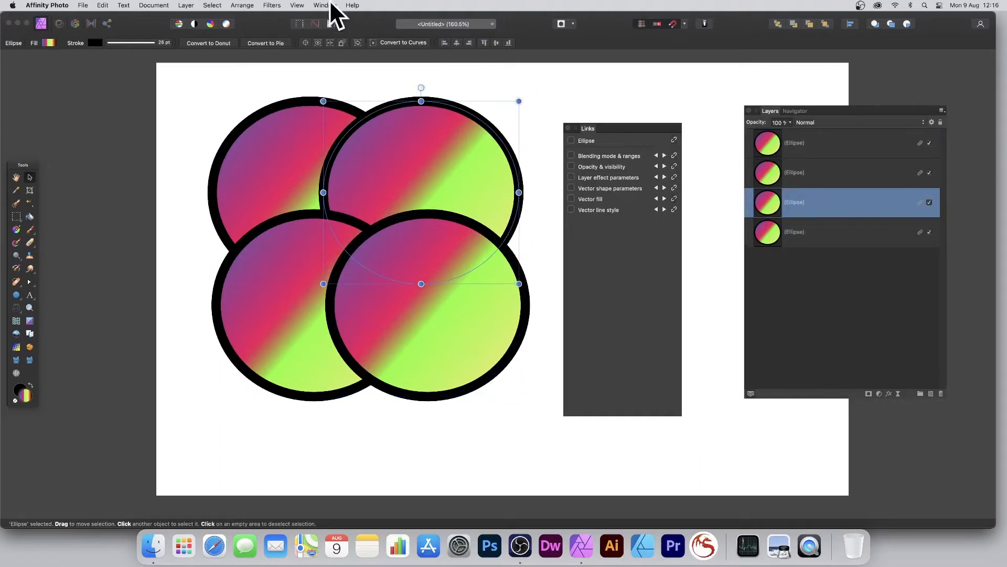
{"action": "left_click", "coordinate": [297, 5]}
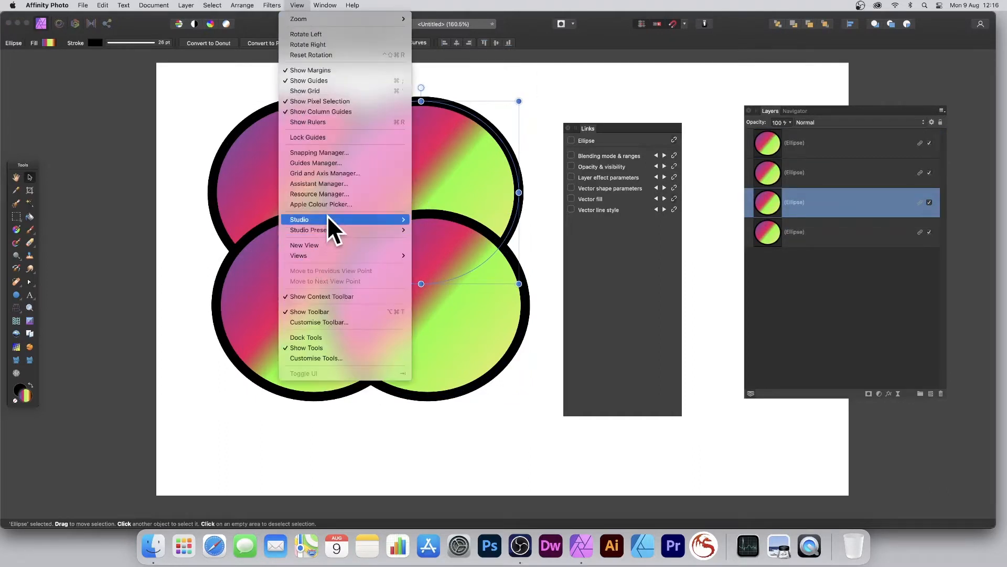
{"action": "mouse_move", "coordinate": [330, 215]}
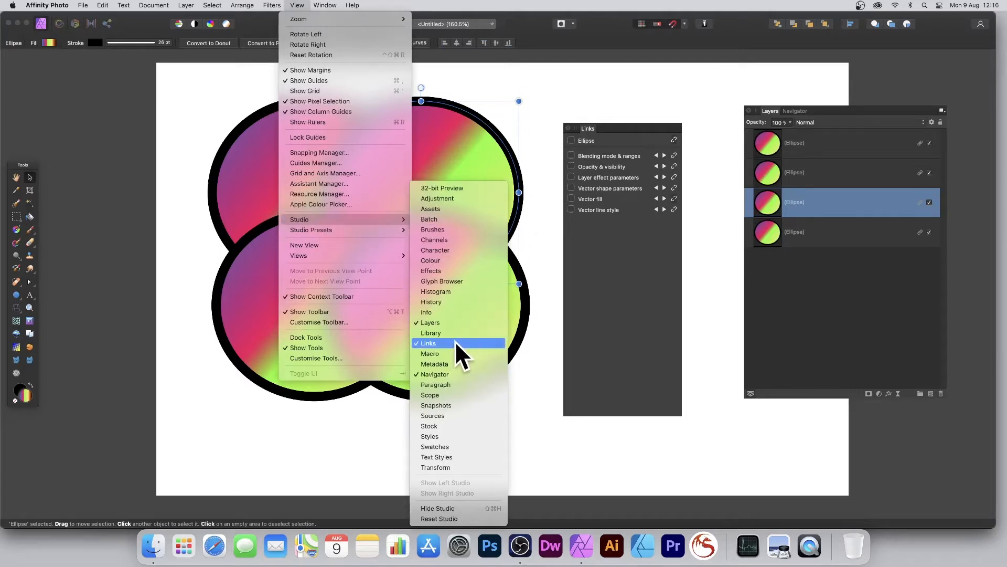
{"action": "left_click", "coordinate": [609, 335]}
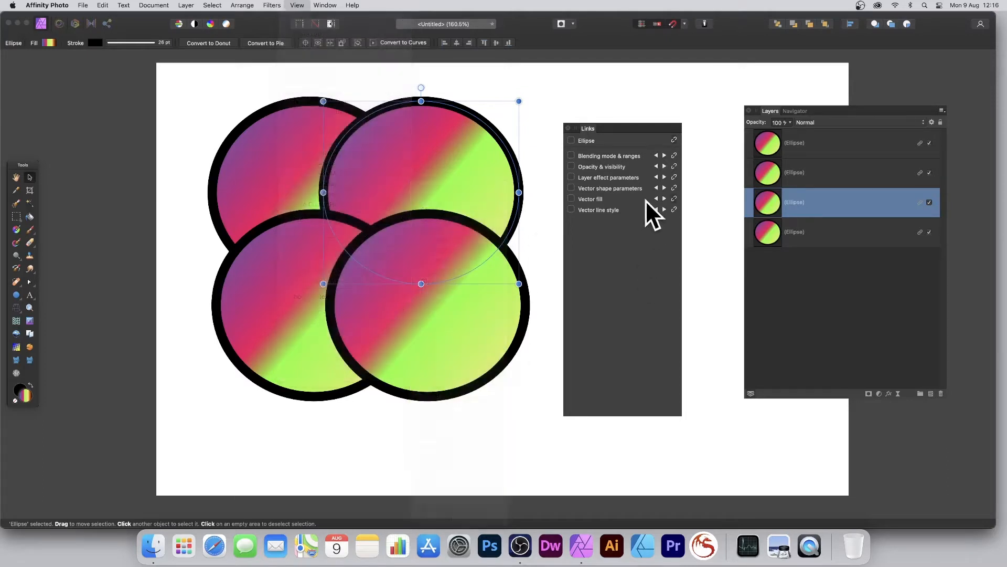
- Cycle through the linked ellipses repeatedly by following their Blending mode & ranges link
{"action": "left_click", "coordinate": [665, 155]}
{"action": "left_click", "coordinate": [665, 155]}
{"action": "left_click", "coordinate": [665, 155]}
{"action": "left_click", "coordinate": [665, 155]}
{"action": "left_click", "coordinate": [666, 155]}
{"action": "left_click", "coordinate": [665, 156]}
{"action": "left_click", "coordinate": [665, 155]}
{"action": "left_click", "coordinate": [665, 156]}
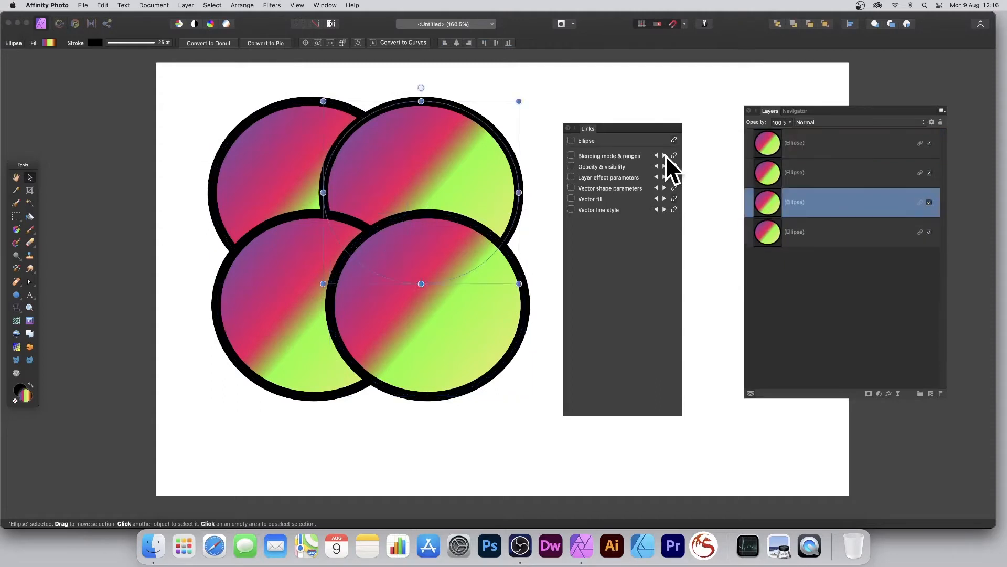
{"action": "left_click", "coordinate": [665, 155]}
{"action": "left_click", "coordinate": [665, 155]}
{"action": "left_click", "coordinate": [665, 156]}
{"action": "left_click", "coordinate": [665, 156]}
{"action": "left_click", "coordinate": [666, 155]}
{"action": "left_click", "coordinate": [665, 156]}
{"action": "left_click", "coordinate": [665, 155]}
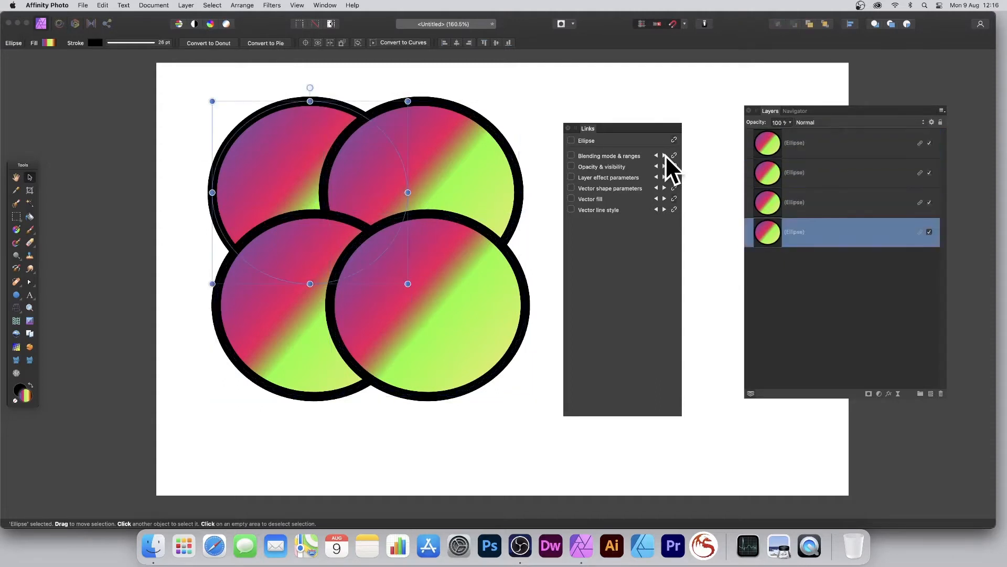
{"action": "left_click", "coordinate": [665, 155]}
{"action": "left_click", "coordinate": [665, 155]}
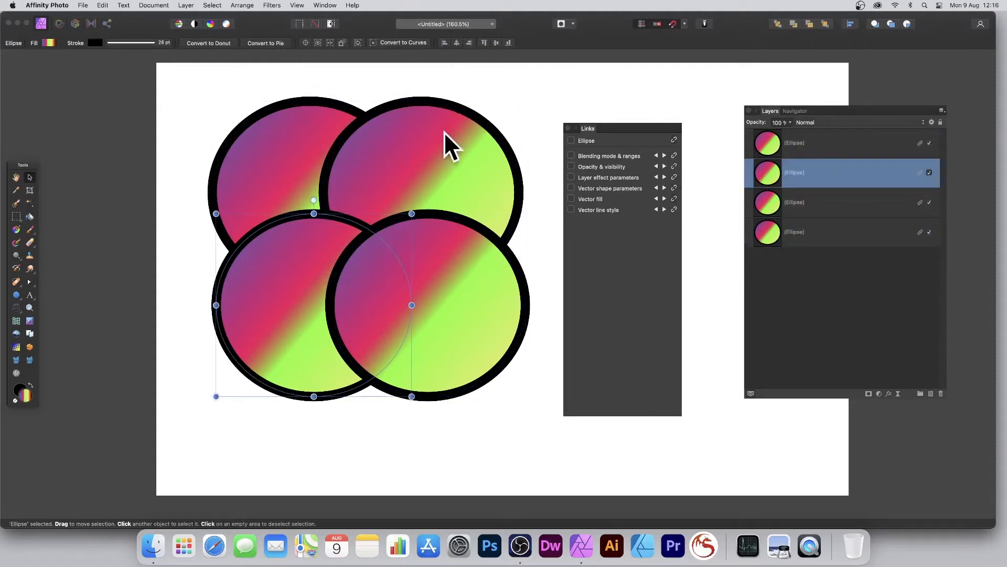
- Spread the four linked ellipses apart by moving each one individually on the canvas
{"action": "left_click_drag", "start_coordinate": [295, 270], "coordinate": [177, 324]}
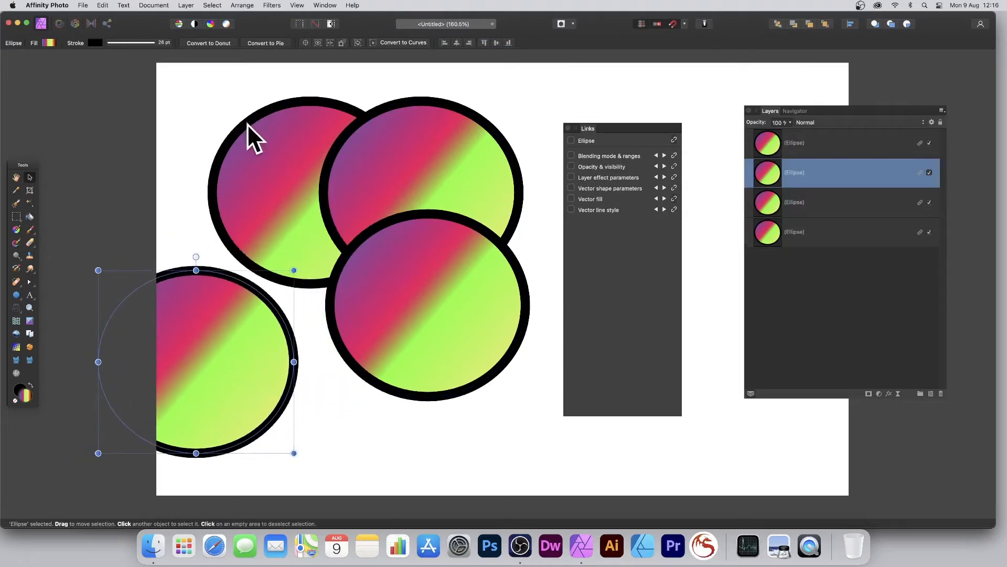
{"action": "left_click_drag", "start_coordinate": [296, 122], "coordinate": [346, 99]}
{"action": "left_click", "coordinate": [506, 146]}
{"action": "left_click_drag", "start_coordinate": [507, 147], "coordinate": [516, 147]}
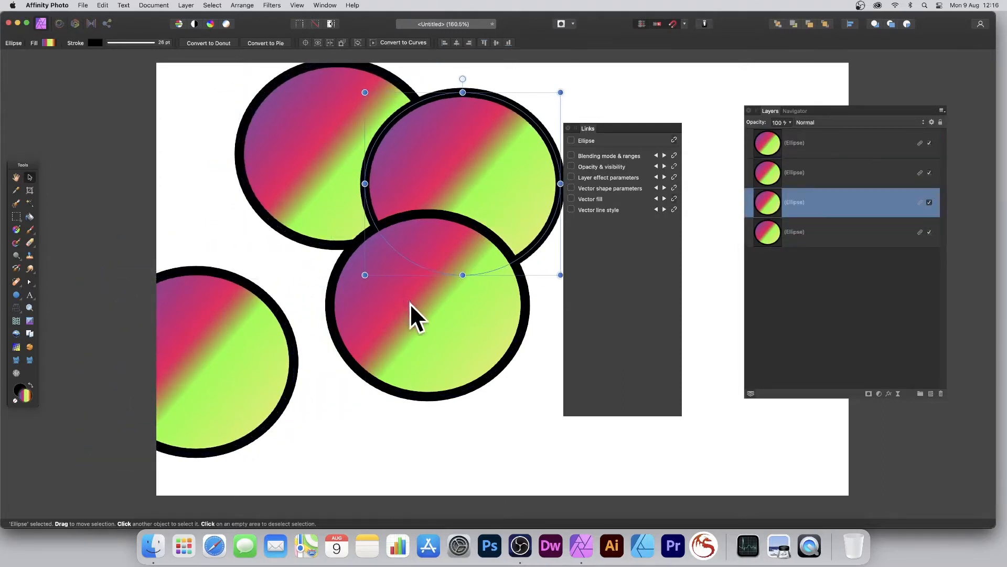
{"action": "left_click_drag", "start_coordinate": [411, 315], "coordinate": [453, 314]}
- Bring the lower-left ellipse fully onto the canvas, raise its layer to the top, and overlap it with the lower-right ellipse
{"action": "left_click_drag", "start_coordinate": [173, 332], "coordinate": [264, 324]}
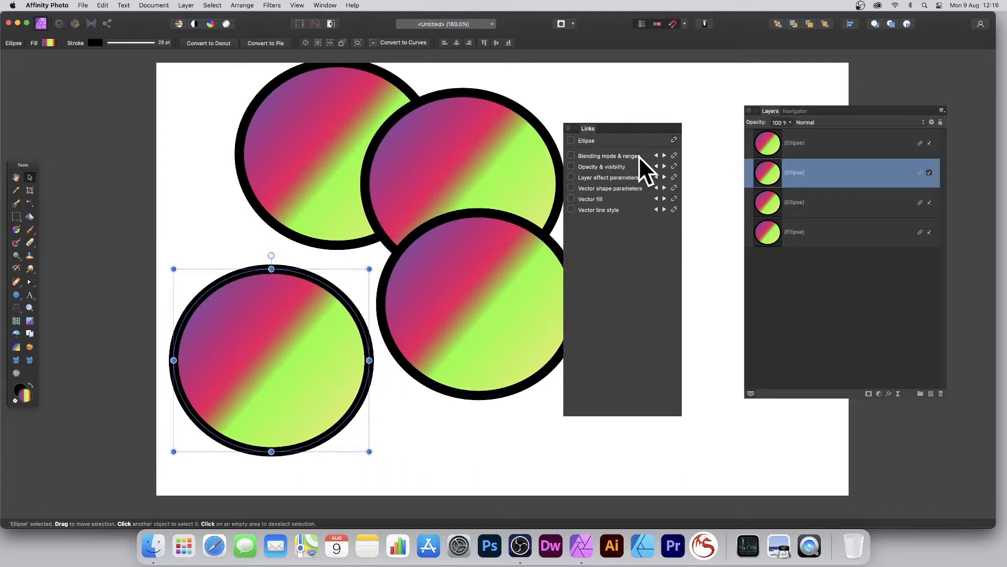
{"action": "mouse_move", "coordinate": [311, 310]}
{"action": "left_mouse_down"}
{"action": "mouse_move", "coordinate": [358, 304]}
{"action": "mouse_move", "coordinate": [320, 295]}
{"action": "left_mouse_up"}
{"action": "left_click_drag", "start_coordinate": [774, 171], "coordinate": [763, 130]}
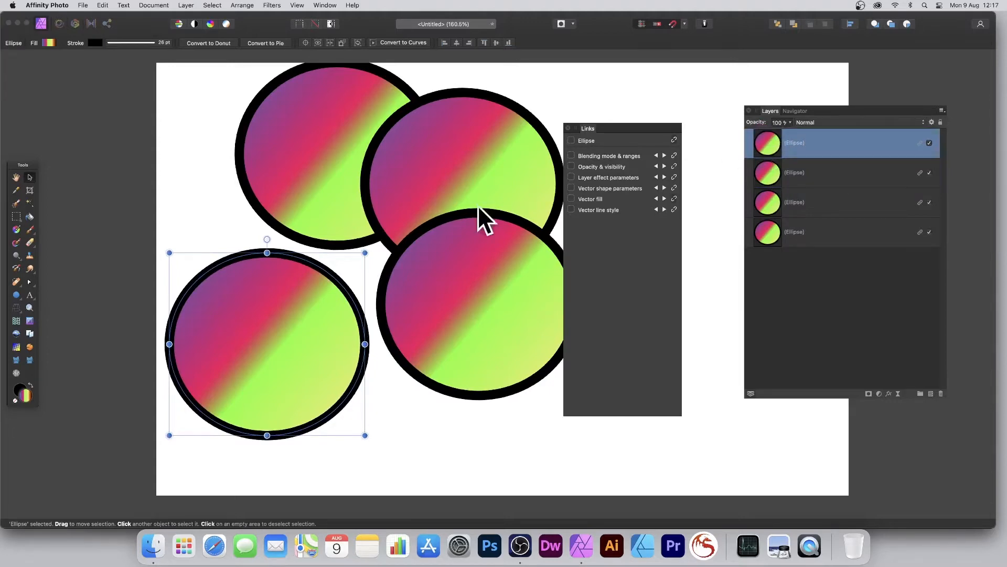
{"action": "left_click_drag", "start_coordinate": [302, 293], "coordinate": [376, 279]}
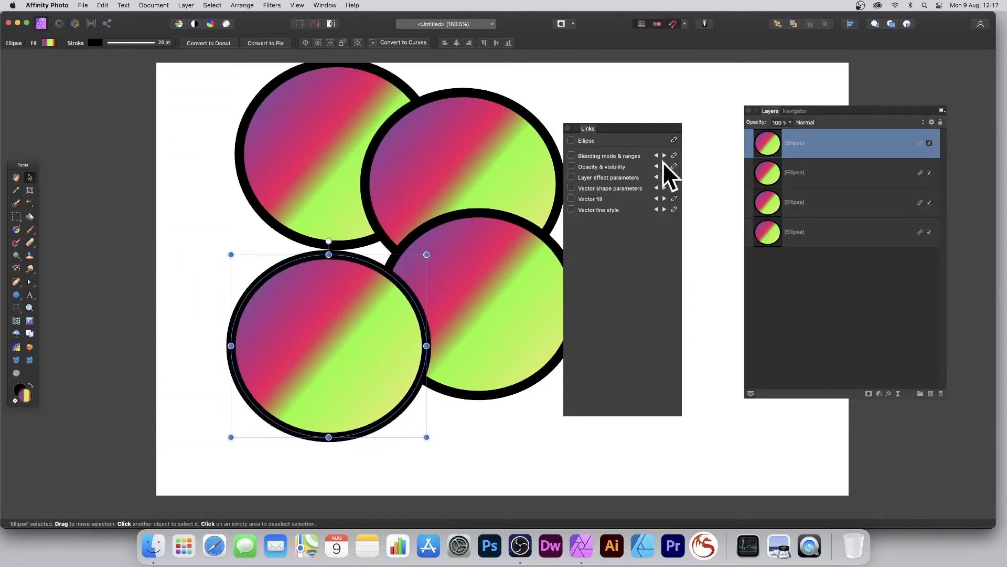
- Preview blend modes such as Add on the linked lower-left ellipse, keep Normal, and nudge the ellipse slightly
{"action": "left_click", "coordinate": [813, 123]}
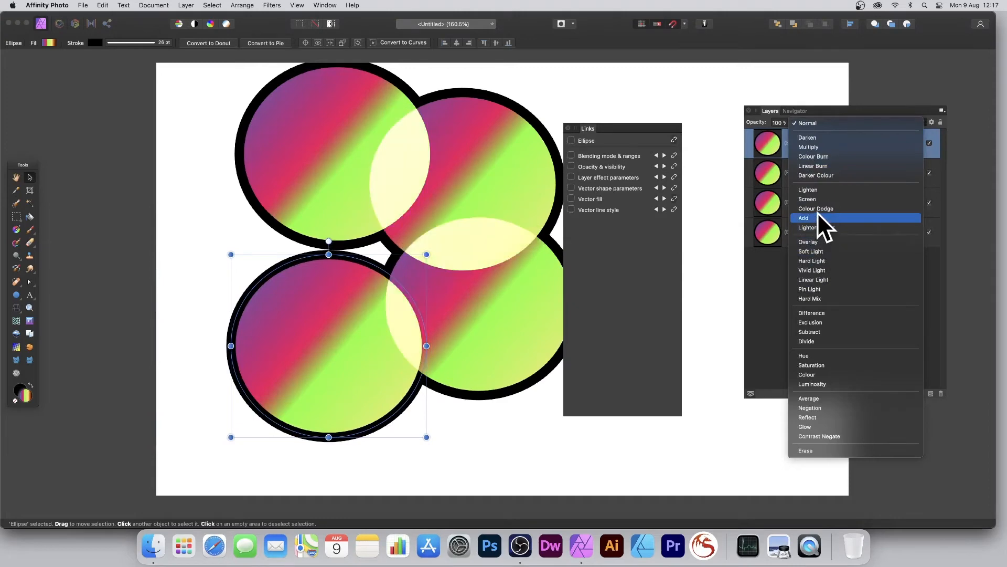
{"action": "left_click", "coordinate": [805, 123]}
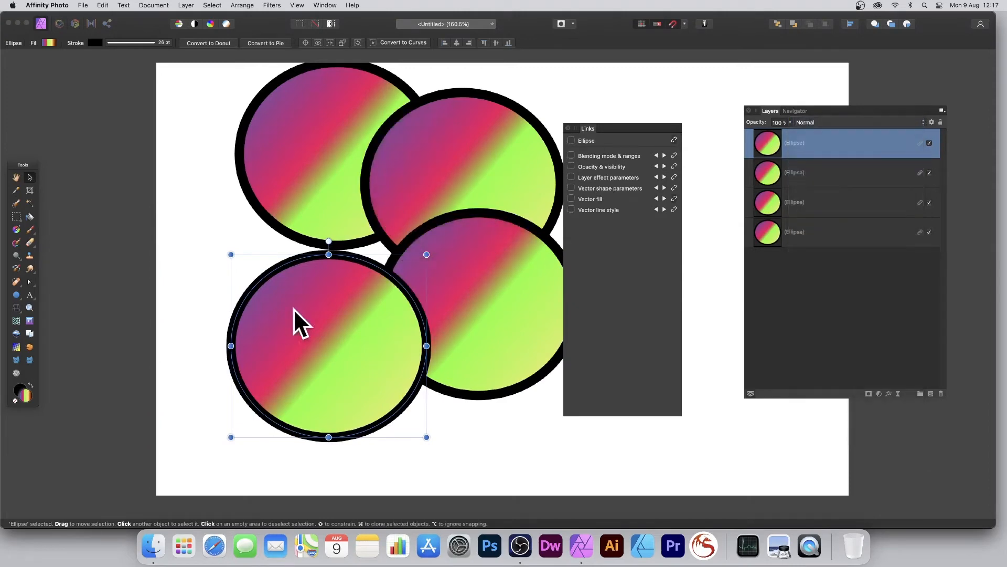
{"action": "mouse_move", "coordinate": [329, 299]}
{"action": "left_mouse_down"}
{"action": "mouse_move", "coordinate": [283, 306]}
{"action": "mouse_move", "coordinate": [352, 290]}
{"action": "mouse_move", "coordinate": [308, 325]}
{"action": "mouse_move", "coordinate": [339, 301]}
{"action": "left_mouse_up"}
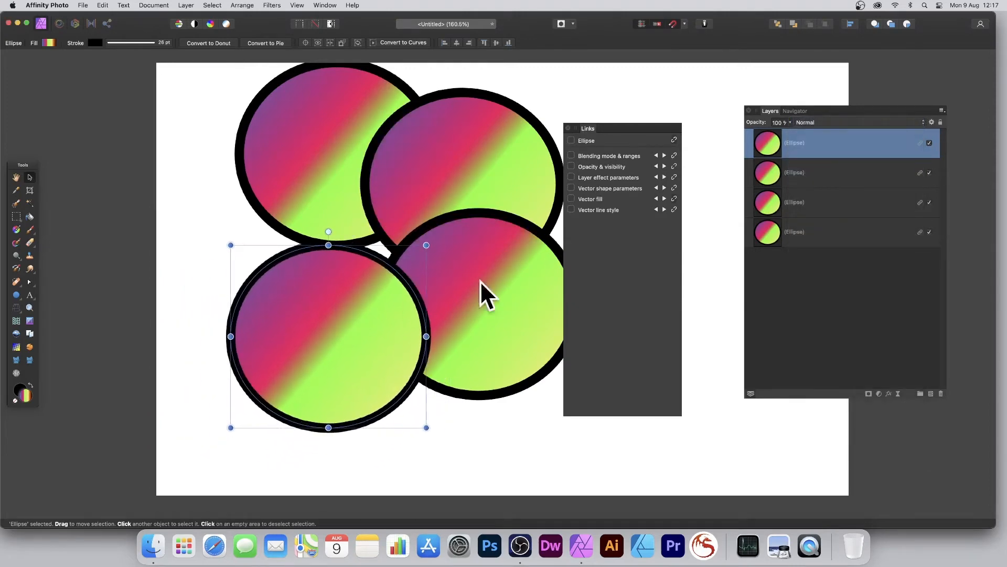
- Unlink Blending mode & ranges for the lower-left ellipse and preview blend modes on it, keeping Normal
{"action": "left_click", "coordinate": [675, 155]}
{"action": "left_click_drag", "start_coordinate": [364, 302], "coordinate": [373, 293]}
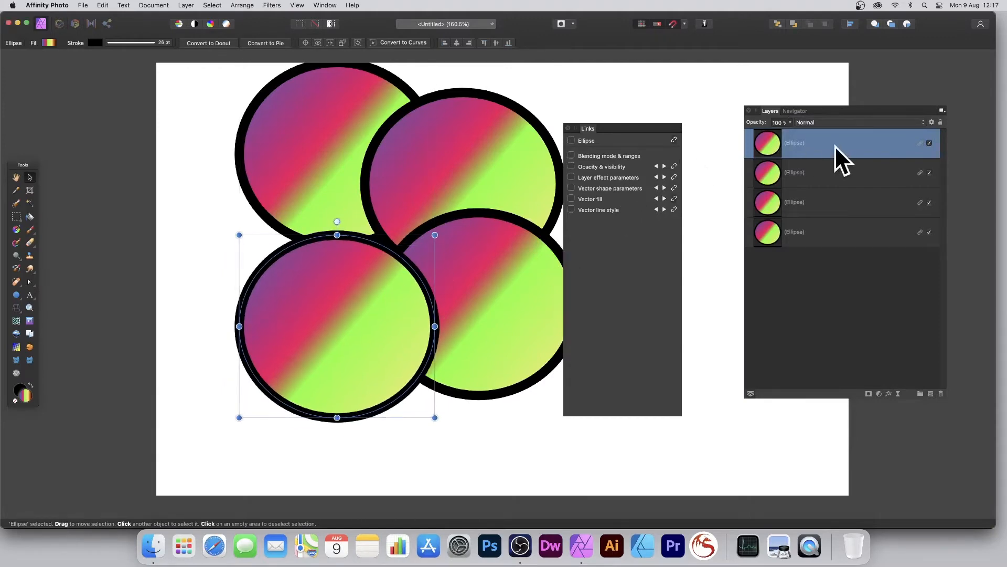
{"action": "left_click", "coordinate": [820, 122]}
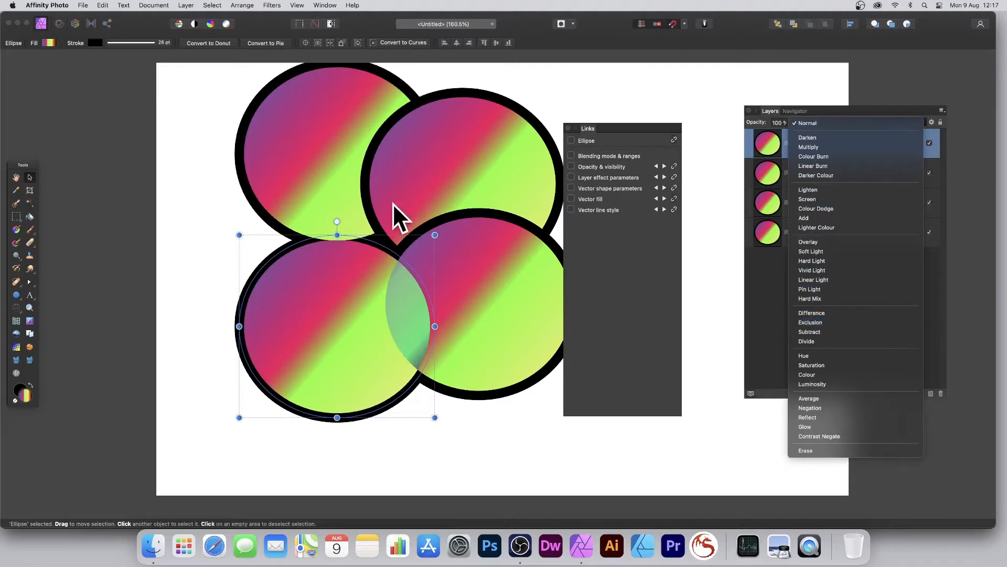
{"action": "left_click", "coordinate": [368, 285]}
{"action": "left_click_drag", "start_coordinate": [368, 286], "coordinate": [366, 235]}
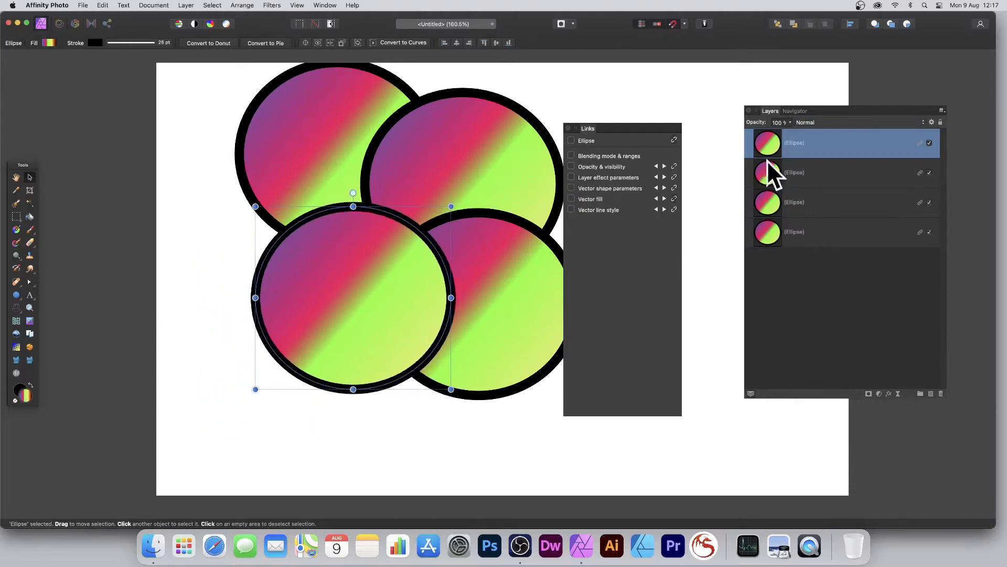
- Try the opacity adjustment on the lower-left ellipse, leave it at 100%, and shift the ellipse around its neighbours
{"action": "left_click", "coordinate": [791, 124]}
{"action": "mouse_move", "coordinate": [787, 131]}
{"action": "left_mouse_down"}
{"action": "mouse_move", "coordinate": [734, 131]}
{"action": "mouse_move", "coordinate": [800, 131]}
{"action": "left_mouse_up"}
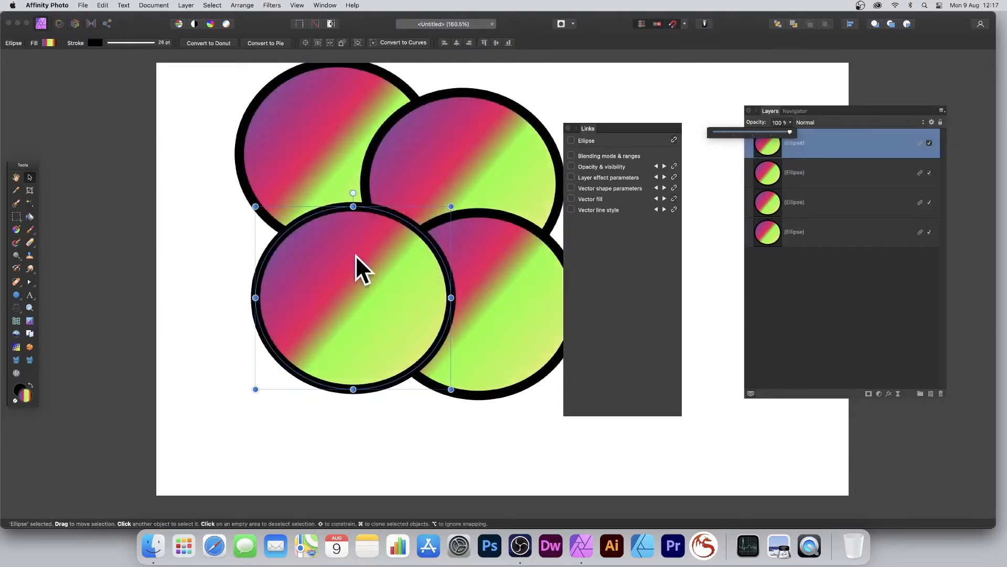
{"action": "left_click_drag", "start_coordinate": [356, 255], "coordinate": [316, 301]}
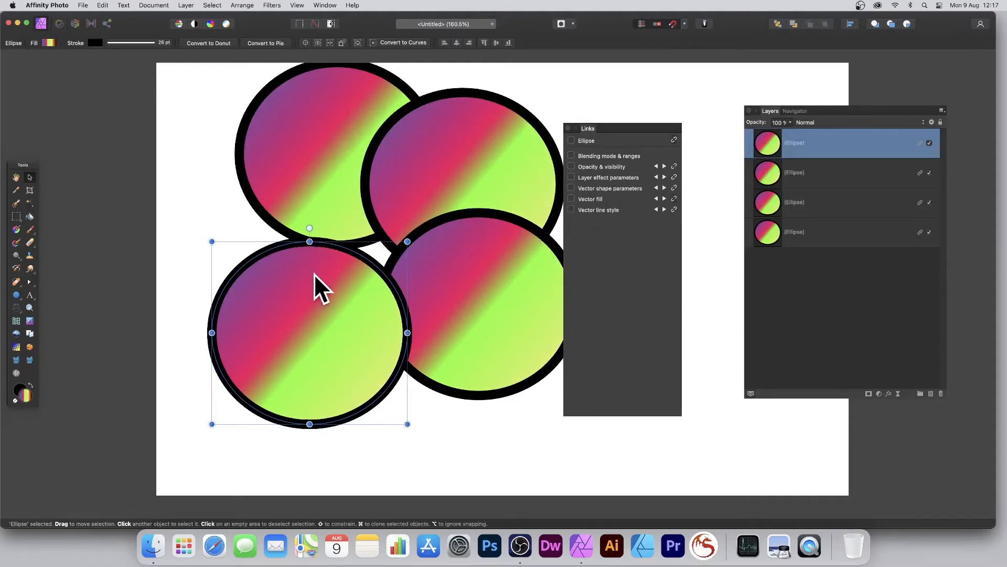
{"action": "left_click_drag", "start_coordinate": [313, 273], "coordinate": [340, 236]}
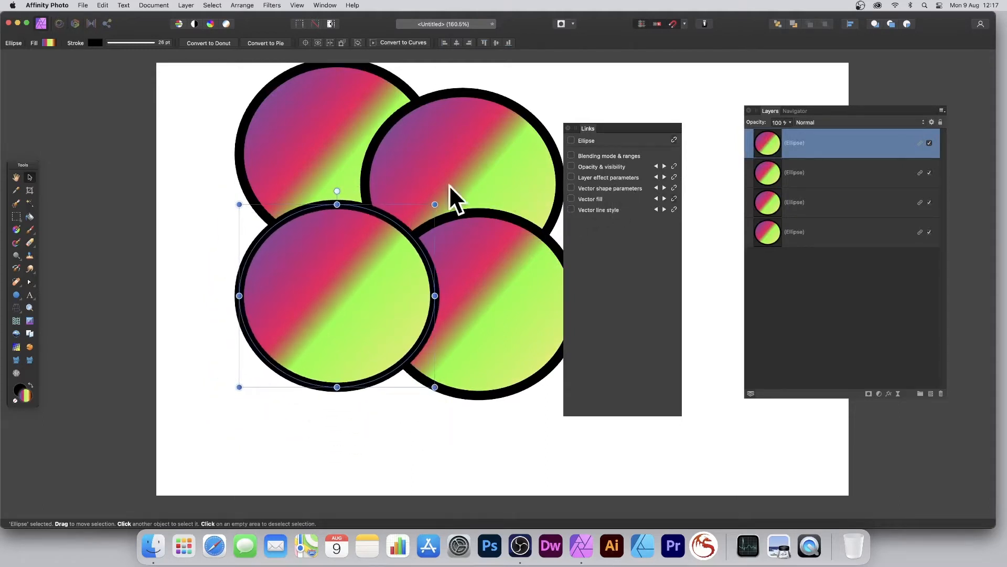
- Redraw the linked linear gradient fill as a short diagonal from the lower-left ellipse's upper right towards its lower left
{"action": "left_click", "coordinate": [16, 228]}
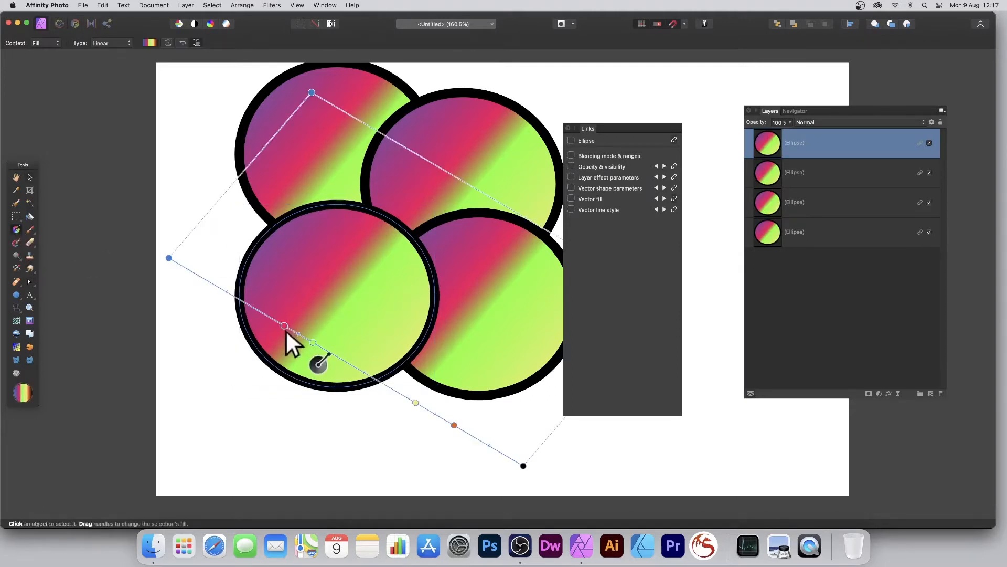
{"action": "left_click_drag", "start_coordinate": [356, 259], "coordinate": [309, 329]}
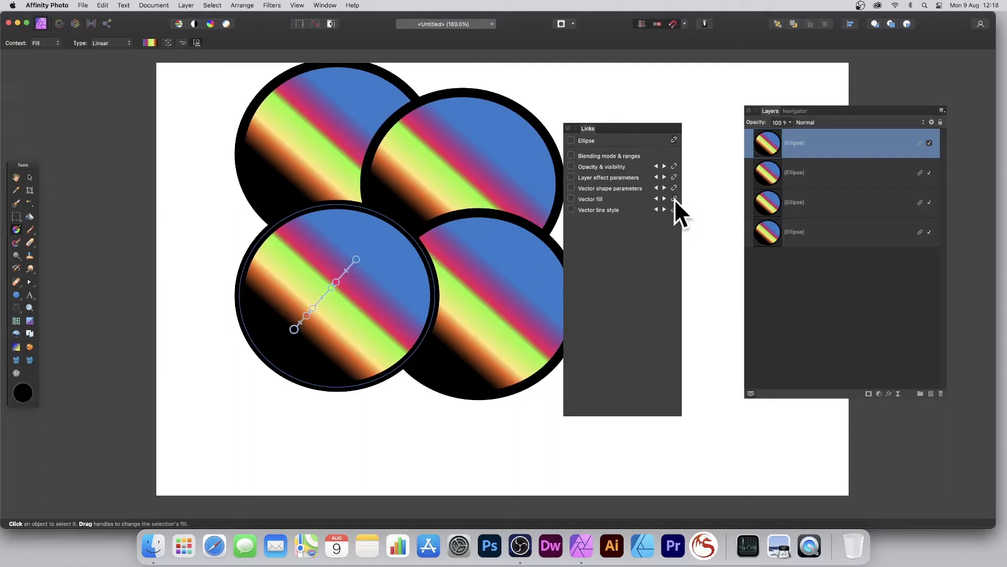
- Unlink Vector fill for the lower-left ellipse and redraw its gradient from near its top edge towards the lower-right ellipse
{"action": "left_click_drag", "start_coordinate": [675, 197], "coordinate": [672, 201]}
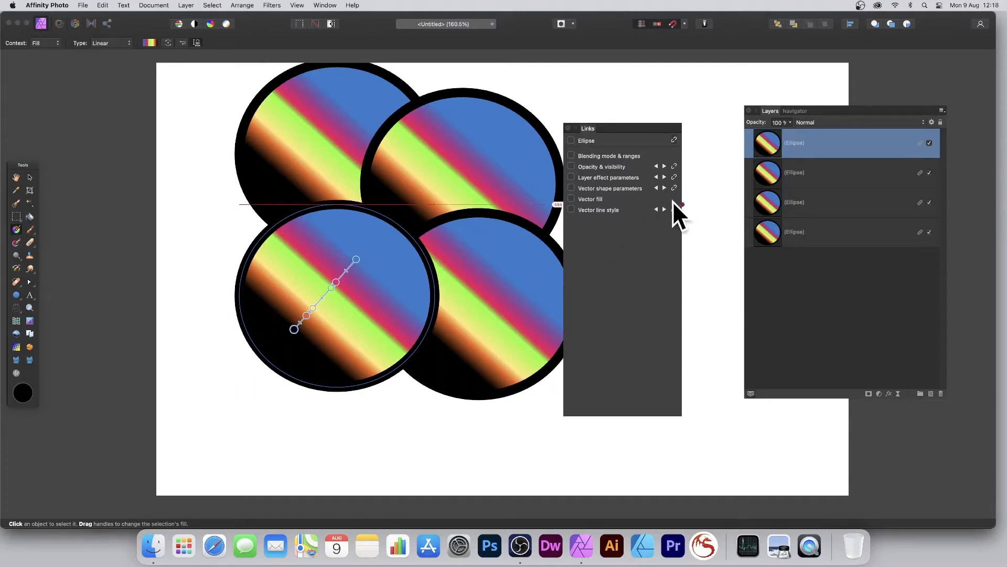
{"action": "left_click_drag", "start_coordinate": [337, 231], "coordinate": [528, 304]}
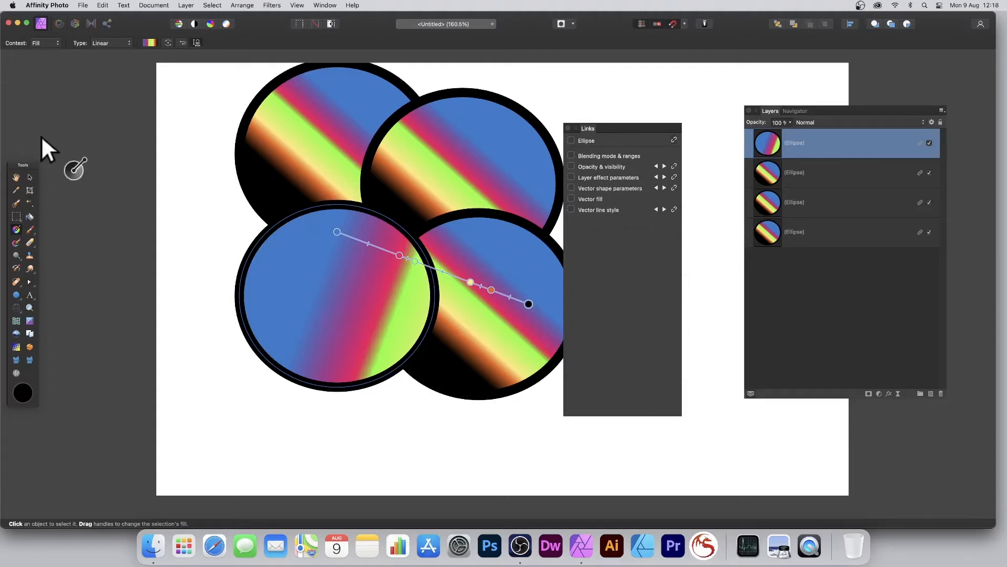
- Move the upper-right ellipse slightly up and right, and pull the lower-left ellipse down and left, clear of the others
{"action": "left_click", "coordinate": [30, 176]}
{"action": "left_click", "coordinate": [512, 143]}
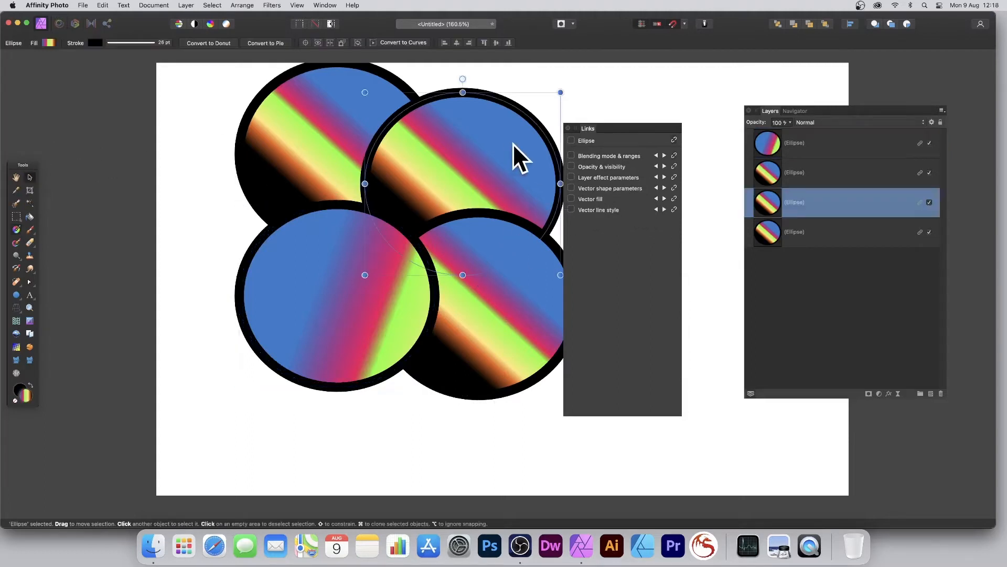
{"action": "left_click_drag", "start_coordinate": [479, 136], "coordinate": [509, 122]}
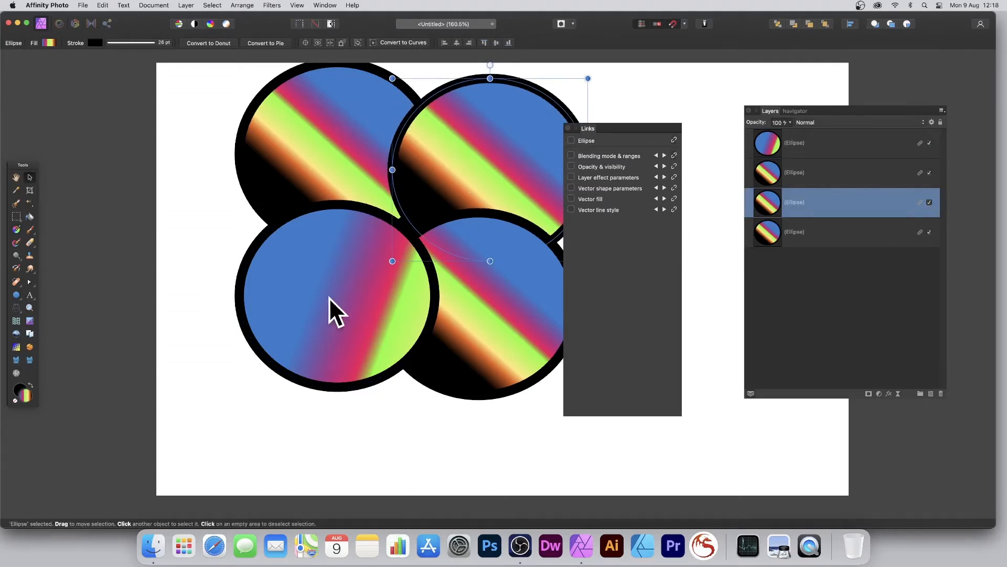
{"action": "left_click_drag", "start_coordinate": [329, 297], "coordinate": [255, 370]}
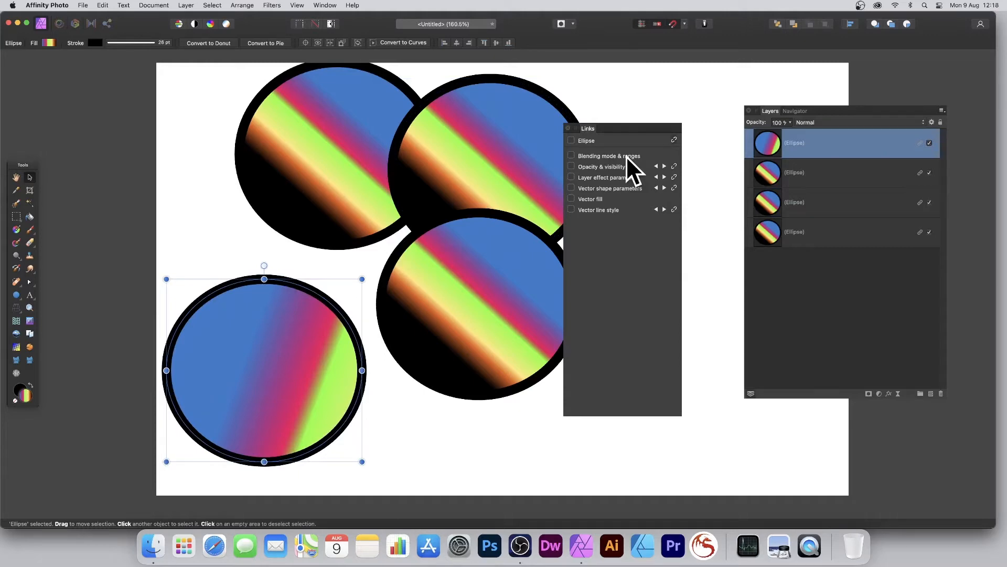
- Pull the lower-left ellipse further out, and move it back up and right so it overlaps the upper-left and lower-right ellipses
{"action": "left_click_drag", "start_coordinate": [292, 360], "coordinate": [248, 325]}
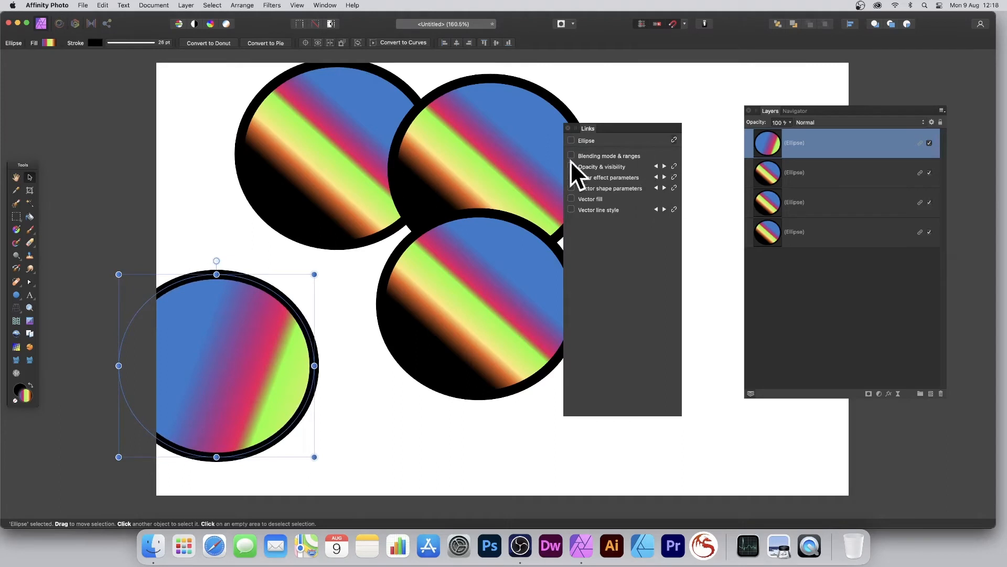
{"action": "left_click", "coordinate": [481, 262]}
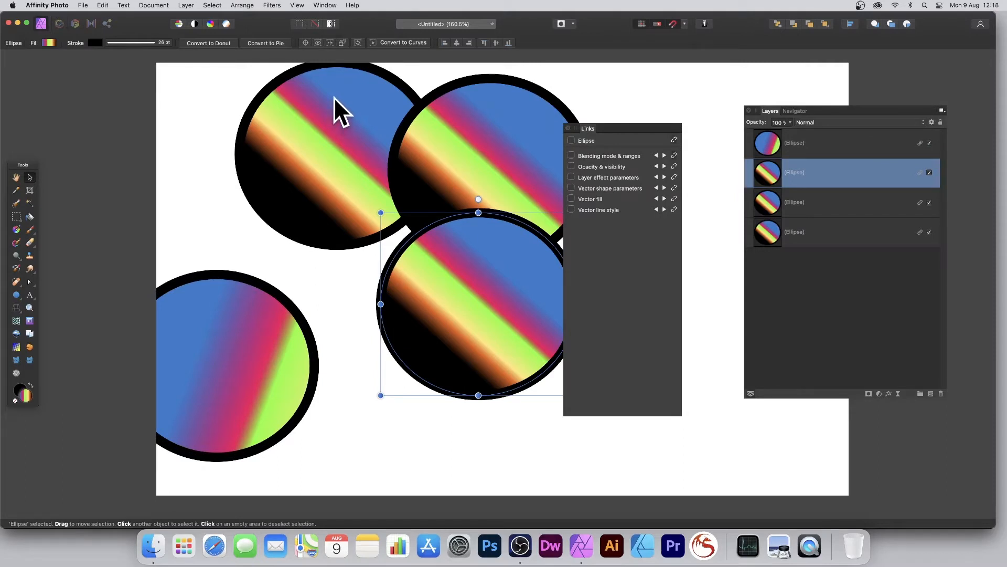
{"action": "left_click_drag", "start_coordinate": [273, 329], "coordinate": [386, 225]}
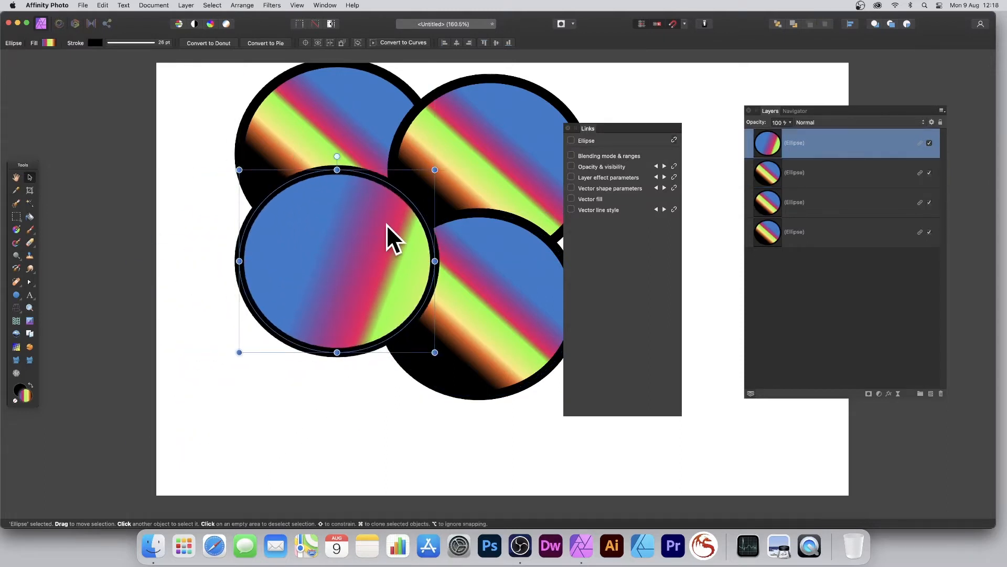
- Unlink Layer effect parameters for the upper-right ellipse and give it a 3D layer effect with a 45.1 px radius
{"action": "left_click", "coordinate": [487, 144]}
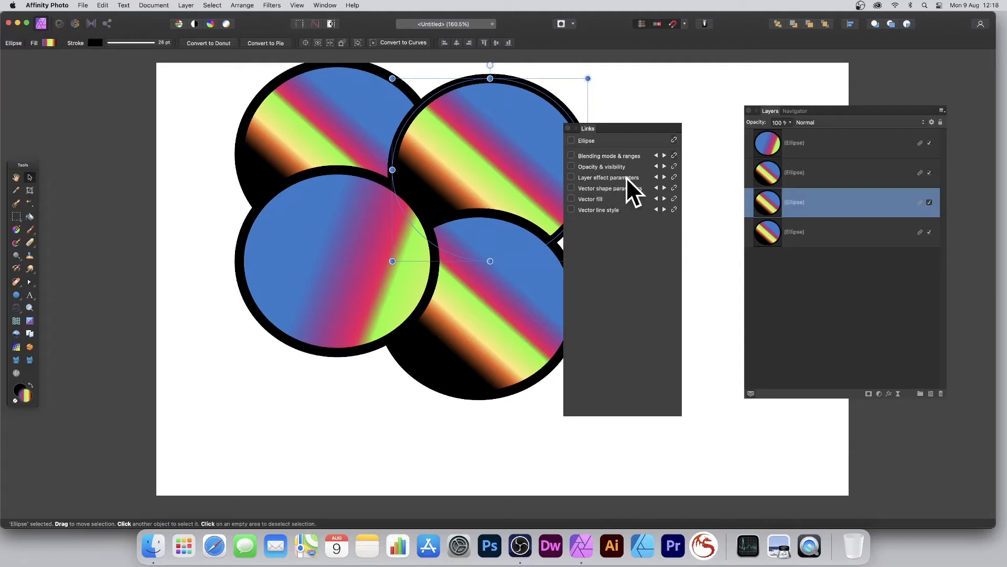
{"action": "left_click", "coordinate": [674, 177]}
{"action": "left_click", "coordinate": [889, 393]}
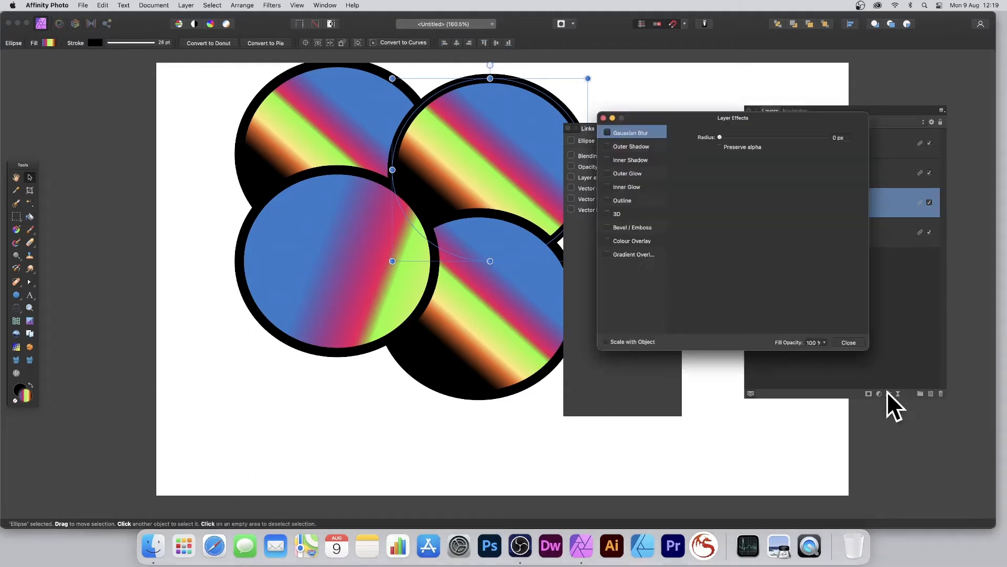
{"action": "left_click", "coordinate": [607, 213]}
{"action": "mouse_move", "coordinate": [719, 137]}
{"action": "left_mouse_down"}
{"action": "mouse_move", "coordinate": [774, 141]}
{"action": "mouse_move", "coordinate": [724, 137]}
{"action": "left_mouse_up"}
{"action": "left_click", "coordinate": [609, 131]}
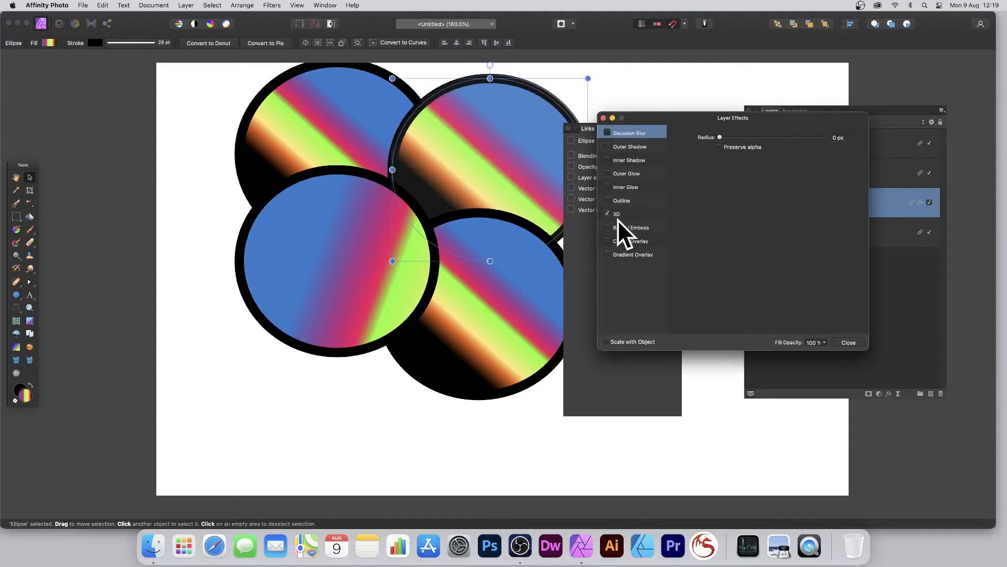
{"action": "left_click", "coordinate": [622, 212]}
{"action": "left_click_drag", "start_coordinate": [763, 137], "coordinate": [809, 141]}
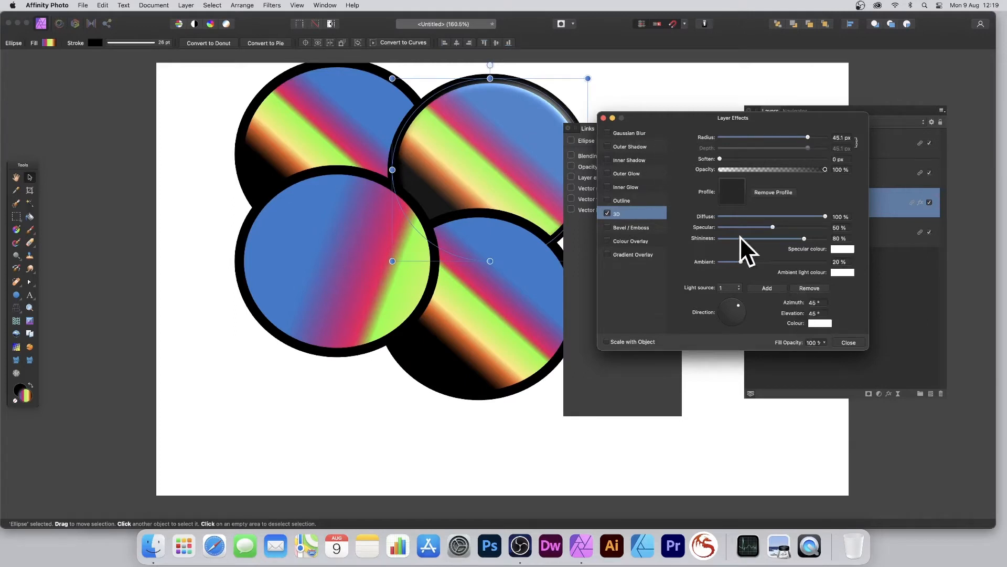
{"action": "left_click", "coordinate": [848, 342]}
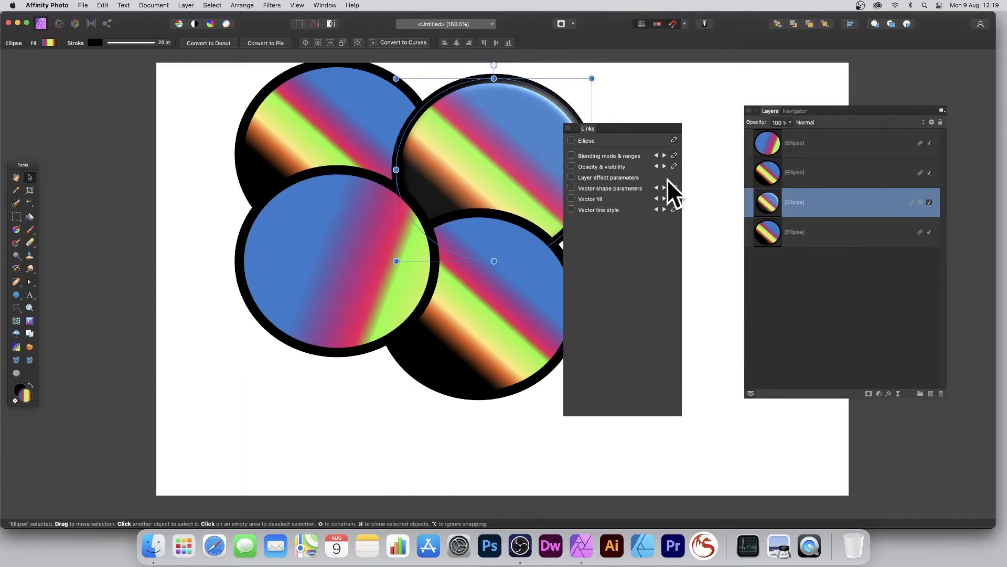
- Move the 3D ellipse up and right, and add an 18.7 px Gaussian Blur layer effect to the lower-left ellipse
{"action": "left_click_drag", "start_coordinate": [482, 146], "coordinate": [576, 114]}
{"action": "left_click", "coordinate": [341, 216]}
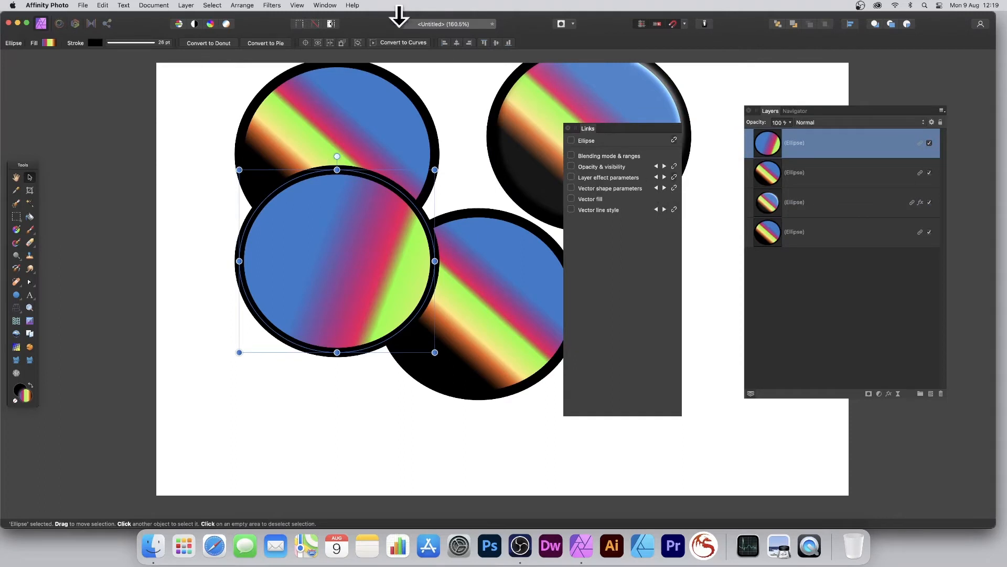
{"action": "left_click", "coordinate": [888, 393]}
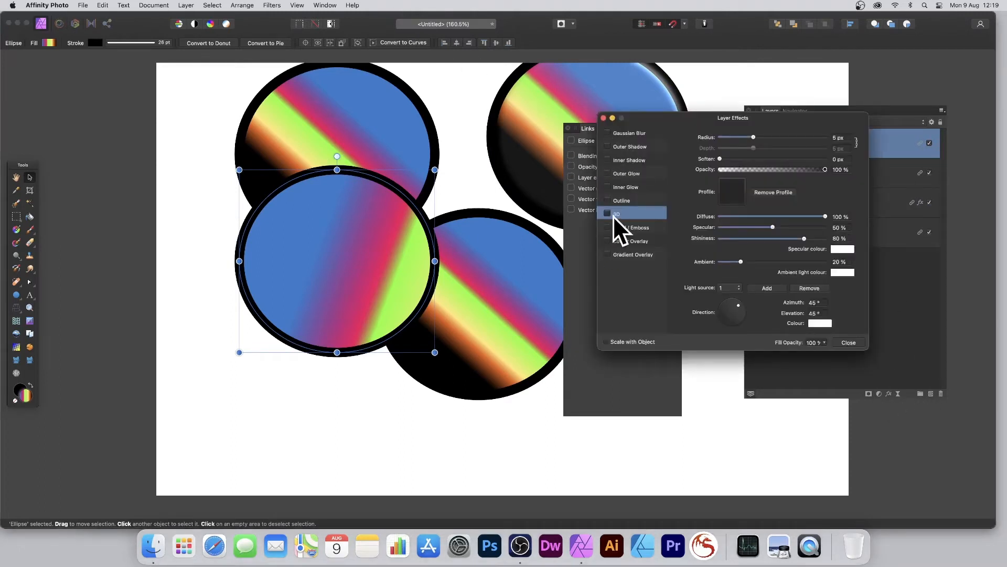
{"action": "left_click", "coordinate": [610, 133]}
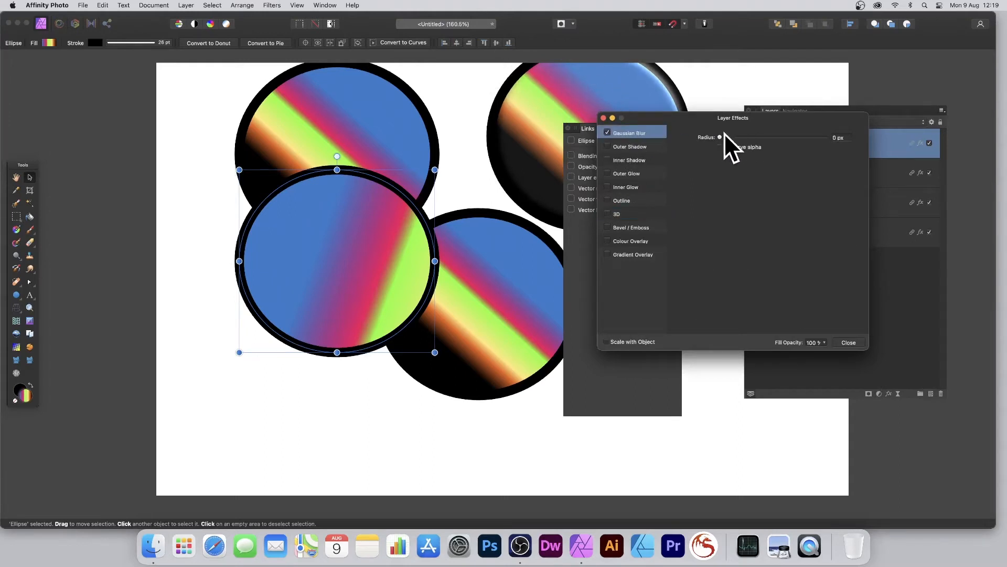
{"action": "left_click_drag", "start_coordinate": [724, 134], "coordinate": [776, 139]}
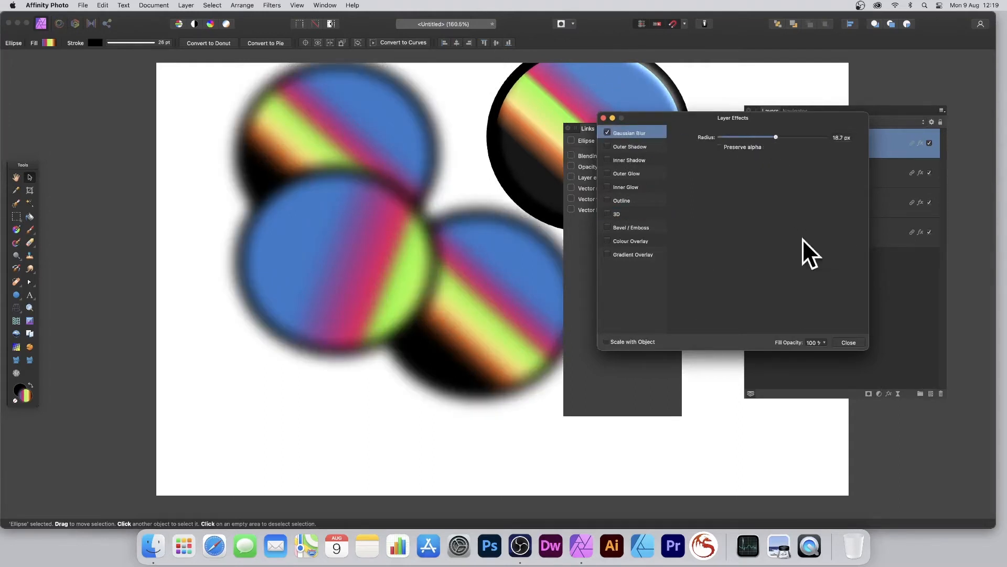
{"action": "left_click", "coordinate": [853, 342]}
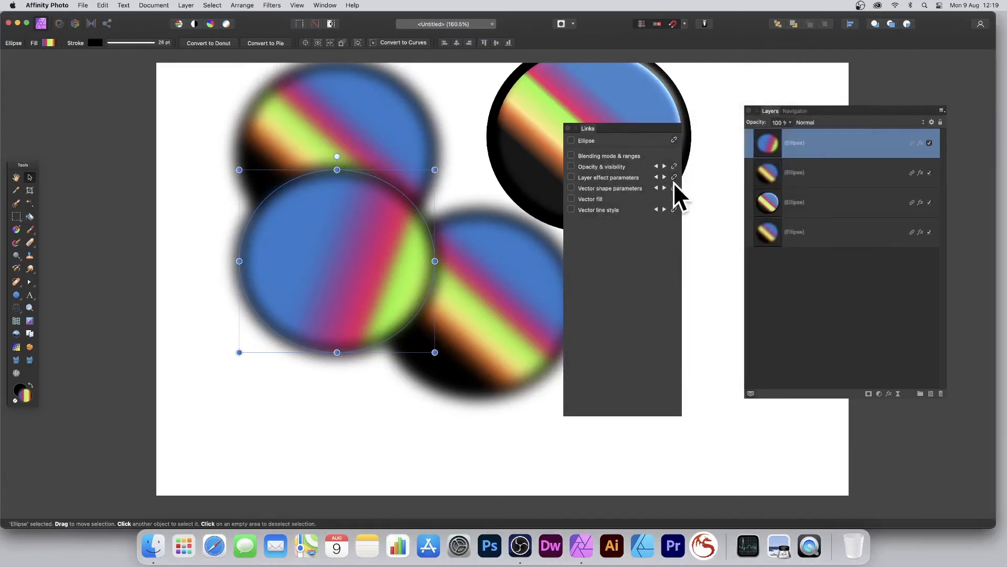
- Unlink Layer effect parameters for the lower-left ellipse and shift it down and left, just touching its neighbours
{"action": "left_click_drag", "start_coordinate": [344, 255], "coordinate": [320, 273]}
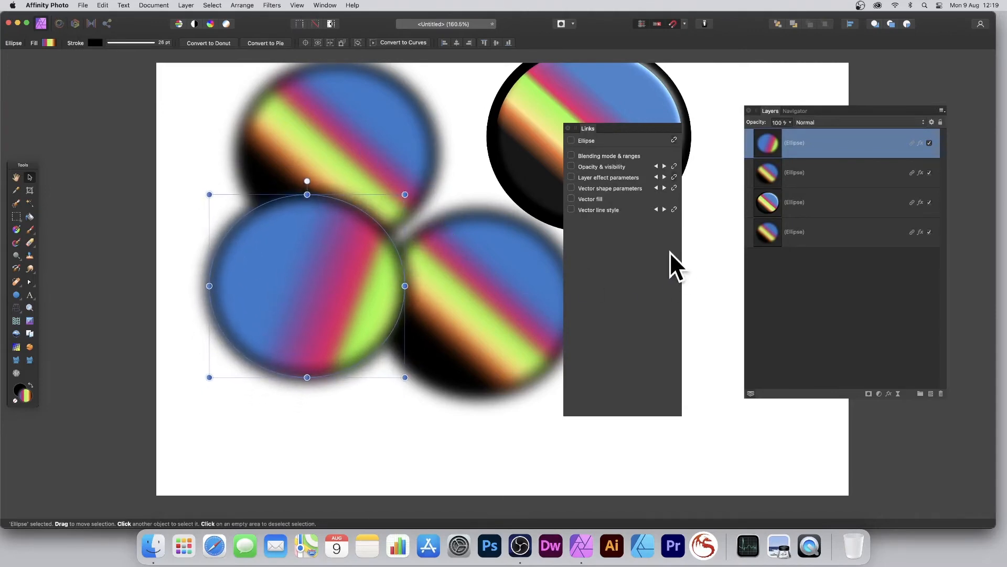
{"action": "left_click", "coordinate": [675, 178]}
{"action": "left_click_drag", "start_coordinate": [328, 259], "coordinate": [283, 338]}
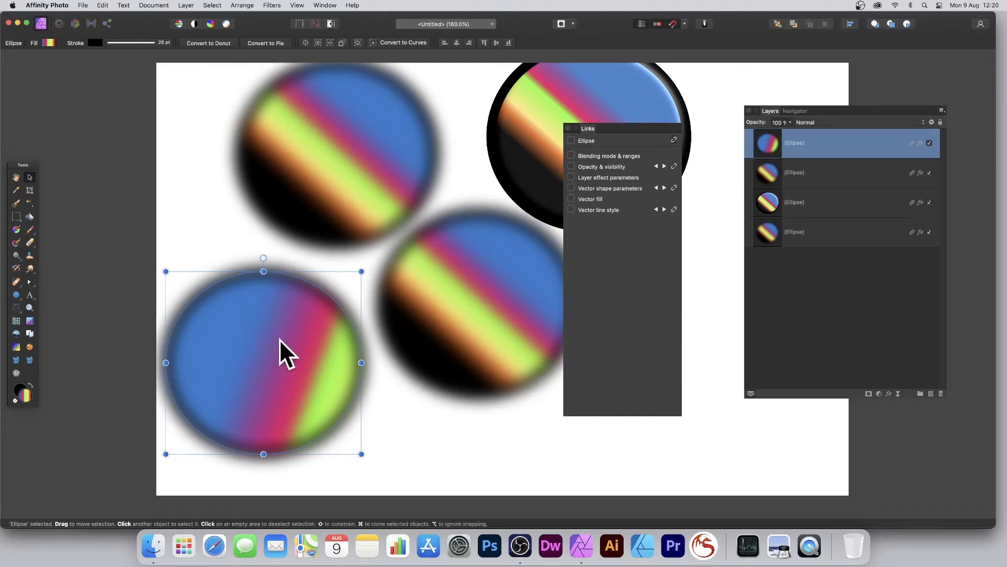
{"action": "left_click_drag", "start_coordinate": [279, 339], "coordinate": [317, 288]}
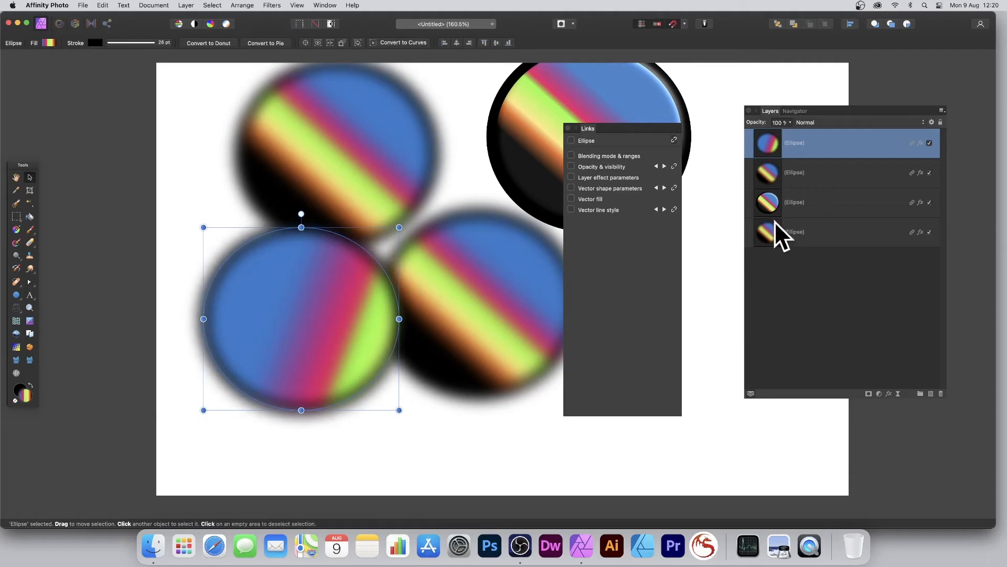
- Turn off the Gaussian Blur layer effect on the lower-left ellipse
{"action": "left_click", "coordinate": [888, 393]}
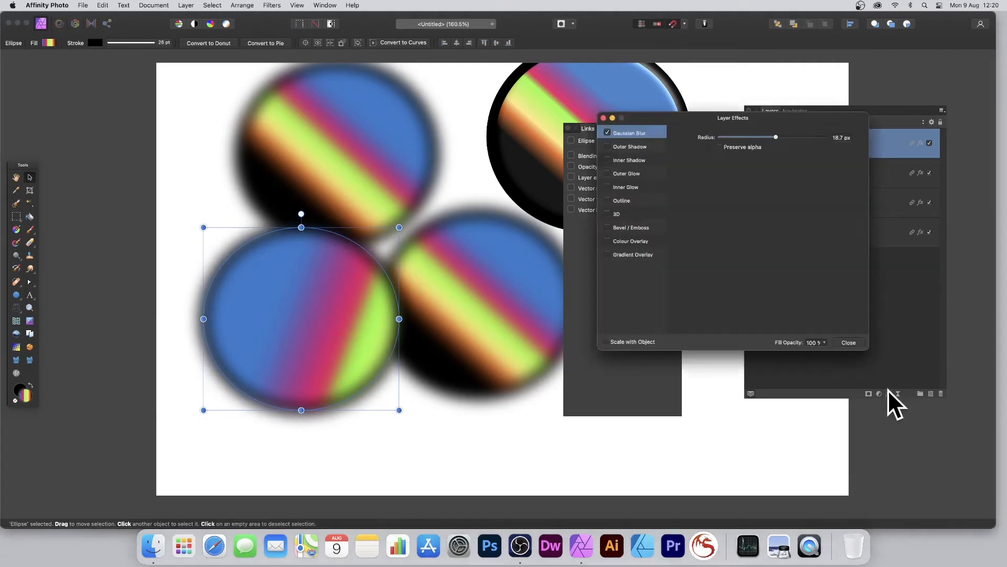
{"action": "left_click", "coordinate": [607, 133]}
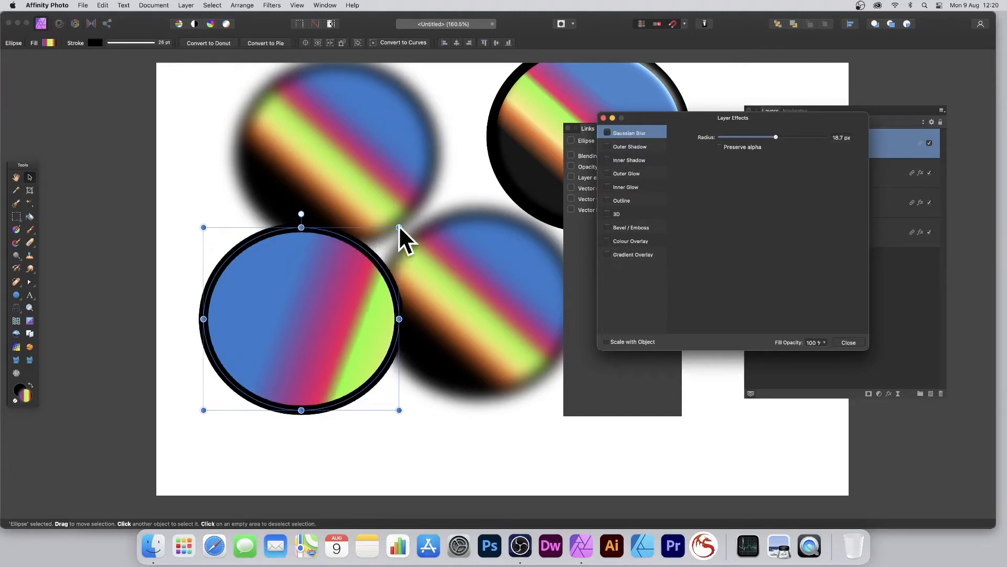
{"action": "left_click", "coordinate": [848, 342]}
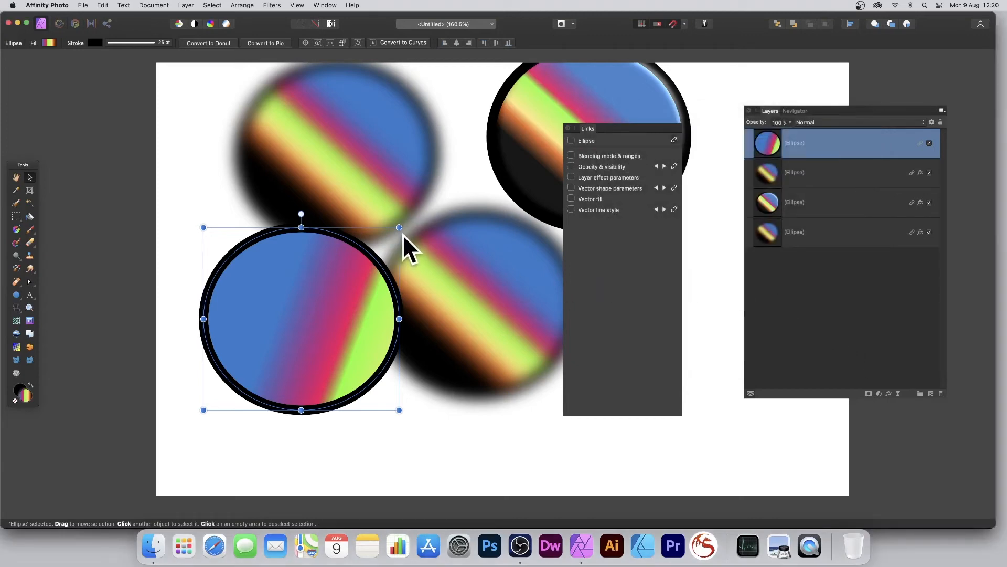
- Set the linked stroke width to 100 pt through the lower-left ellipse
{"action": "left_click", "coordinate": [613, 208]}
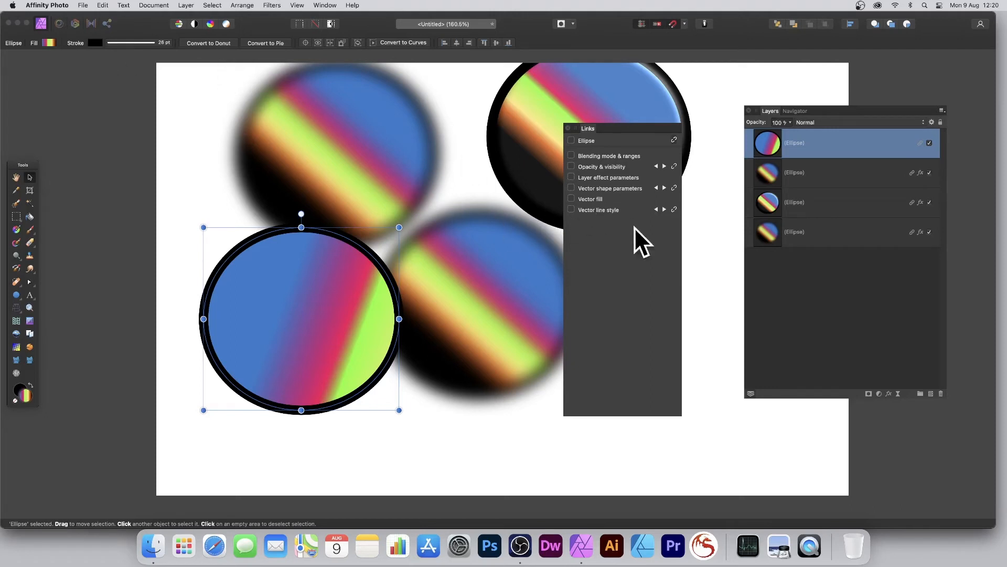
{"action": "left_click", "coordinate": [150, 42]}
{"action": "left_click_drag", "start_coordinate": [137, 69], "coordinate": [162, 67]}
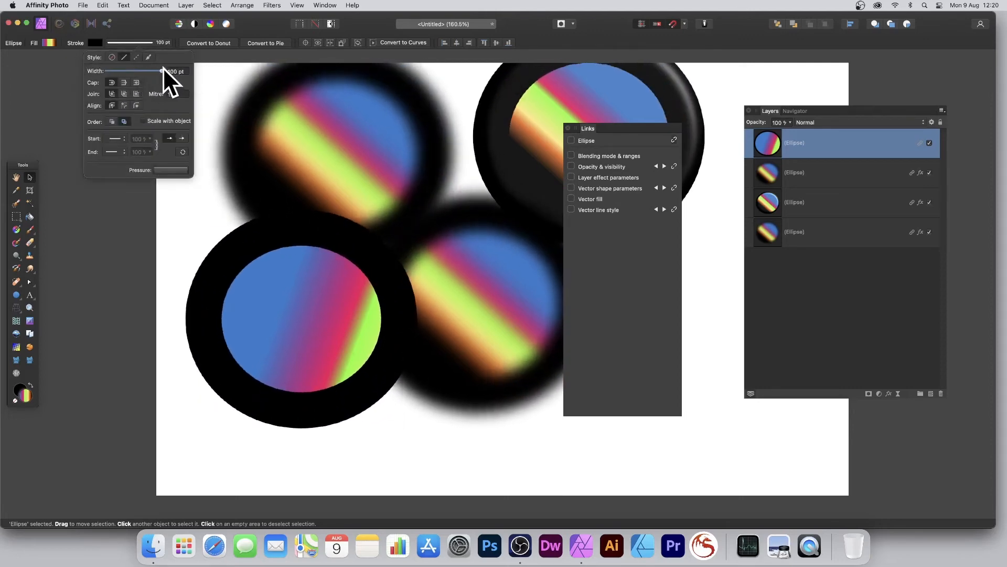
- Cycle through all the ellipses that share the Vector line style link
{"action": "left_click", "coordinate": [664, 209]}
{"action": "left_click", "coordinate": [664, 208]}
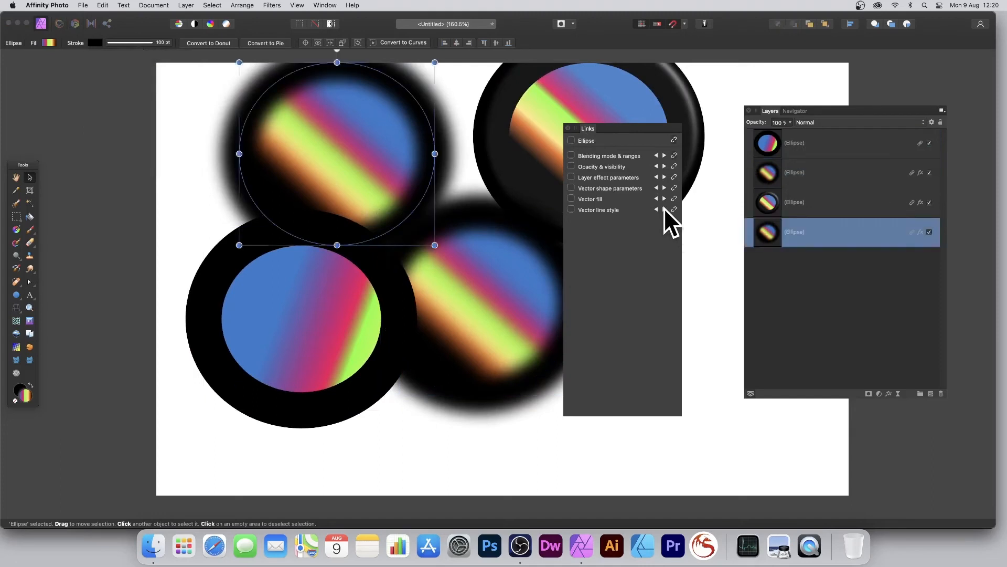
{"action": "left_click", "coordinate": [664, 208]}
{"action": "left_click", "coordinate": [664, 209]}
{"action": "left_click", "coordinate": [664, 209]}
{"action": "left_click", "coordinate": [664, 208]}
{"action": "left_click", "coordinate": [664, 209]}
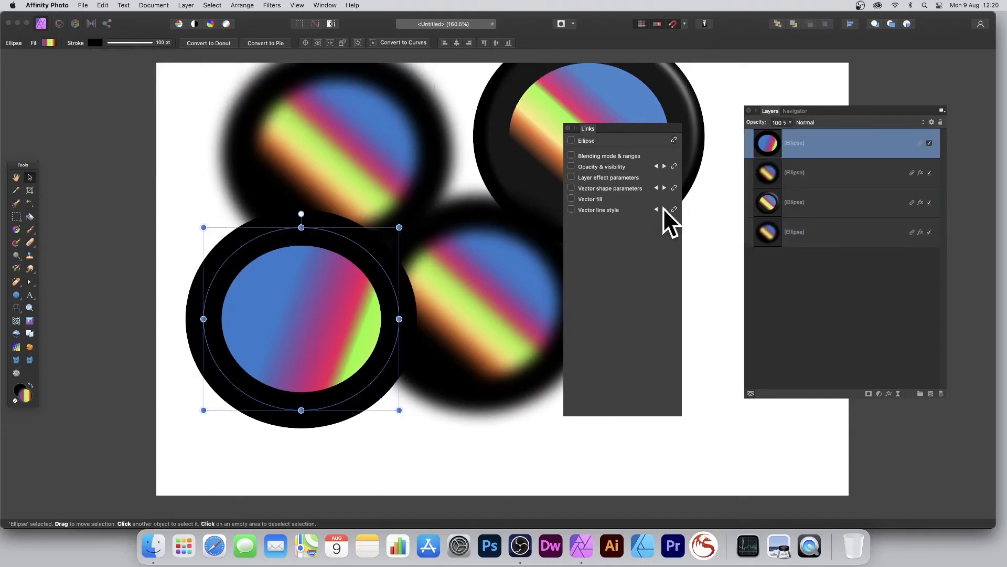
{"action": "left_click", "coordinate": [664, 209]}
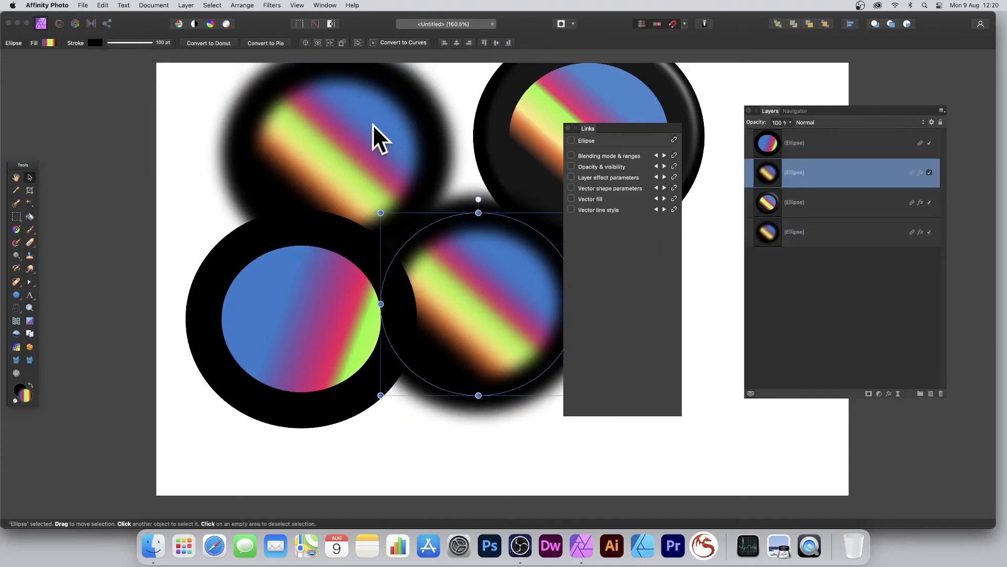
- Unlink Vector line style for the upper-left ellipse and cycle through the ellipses that still share the link
{"action": "left_click", "coordinate": [302, 87]}
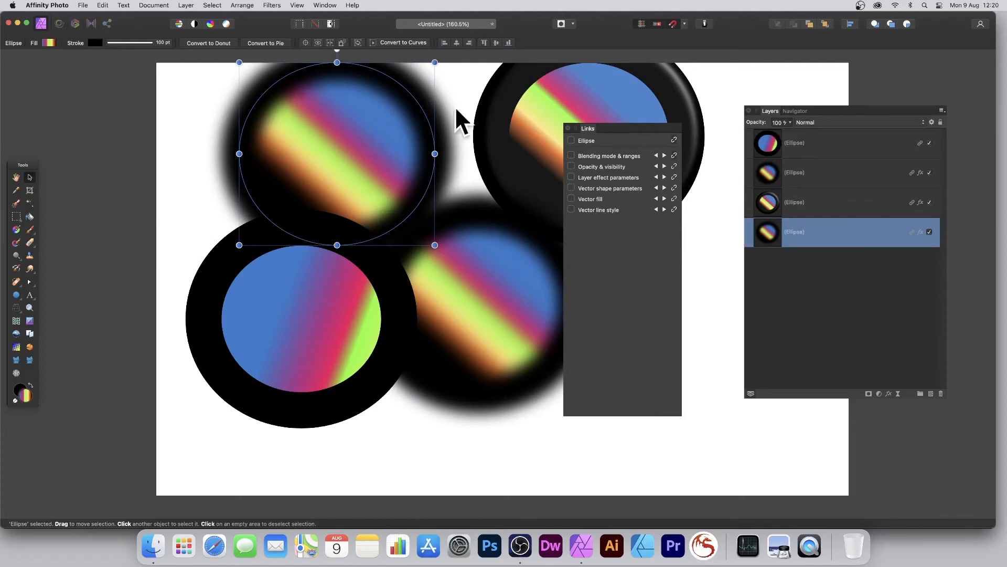
{"action": "left_click", "coordinate": [675, 209]}
{"action": "left_click", "coordinate": [320, 307]}
{"action": "left_click", "coordinate": [664, 209]}
{"action": "left_click", "coordinate": [664, 209]}
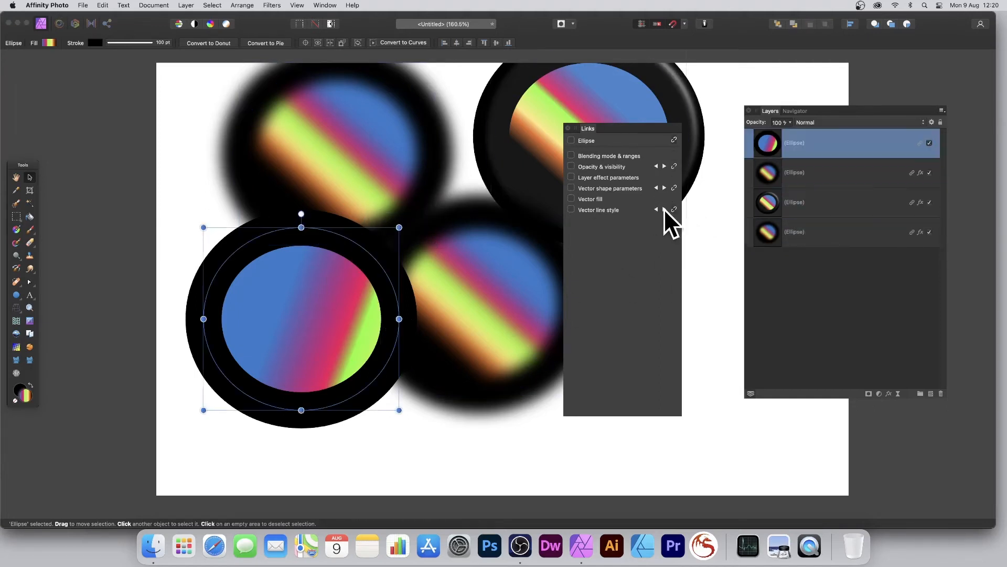
{"action": "left_click", "coordinate": [664, 210]}
{"action": "left_click", "coordinate": [665, 210]}
{"action": "left_click", "coordinate": [664, 209]}
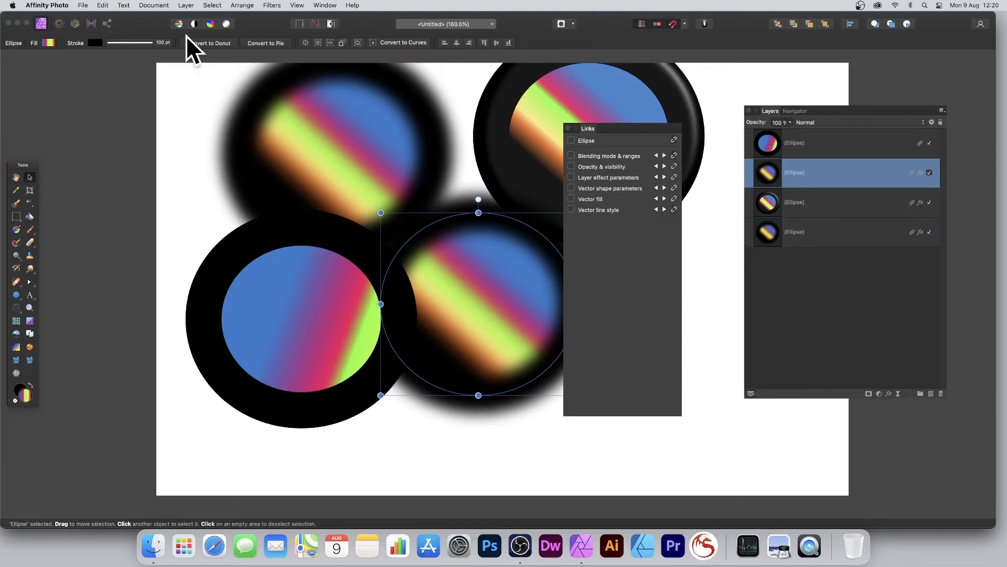
- Set the linked stroke width to 18 pt through the lower-right ellipse
{"action": "left_click", "coordinate": [146, 42]}
{"action": "left_click_drag", "start_coordinate": [147, 72], "coordinate": [136, 71]}
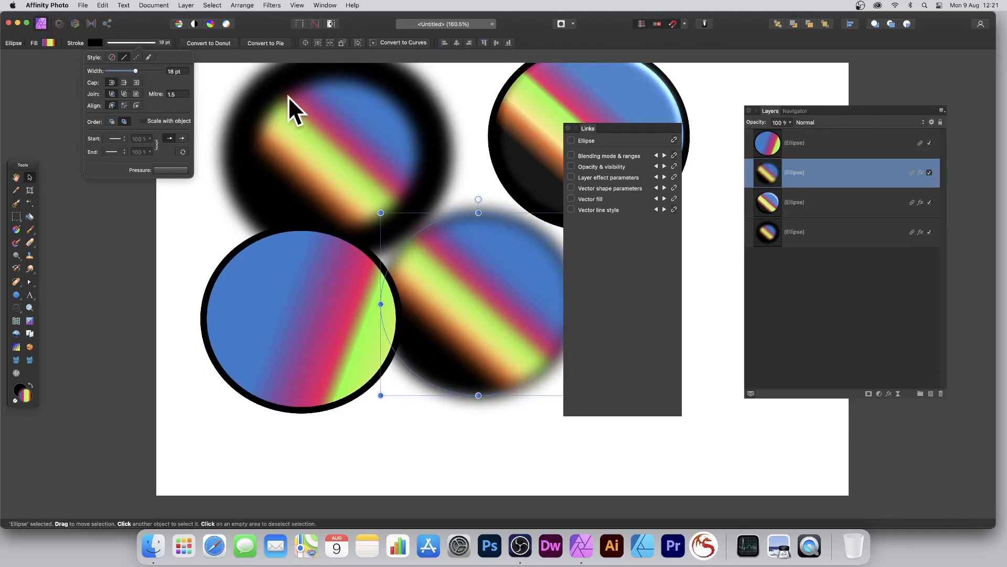
{"action": "left_click", "coordinate": [664, 155]}
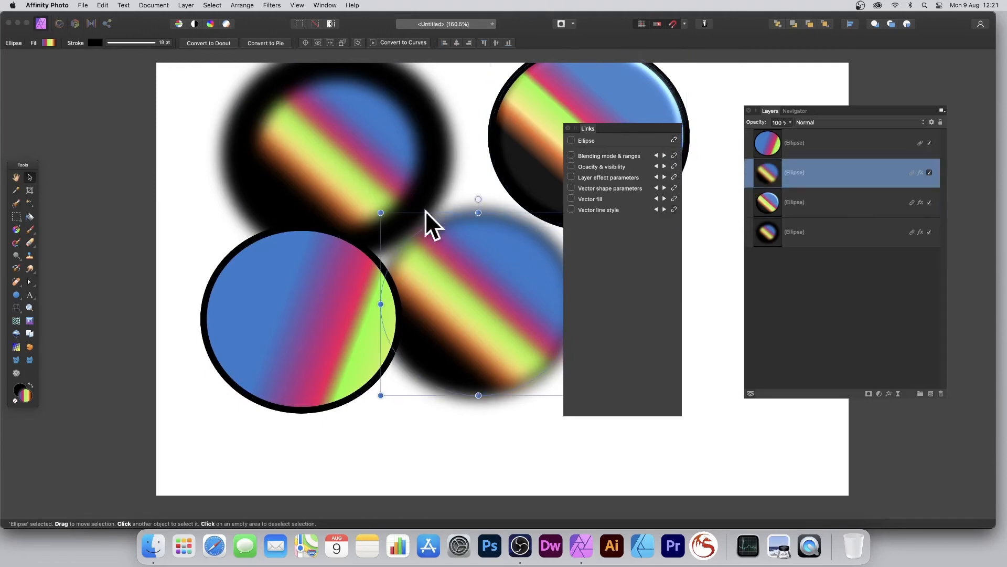
- Unlink the lower-left ellipse completely from the others and move it up and right over the lower-right ellipse
{"action": "left_click", "coordinate": [344, 278]}
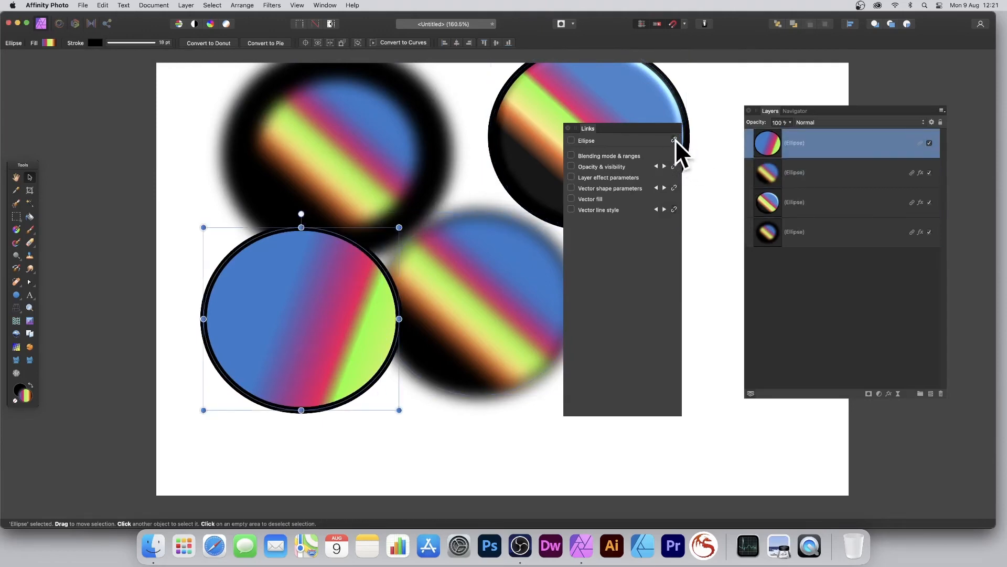
{"action": "left_click_drag", "start_coordinate": [289, 286], "coordinate": [279, 303]}
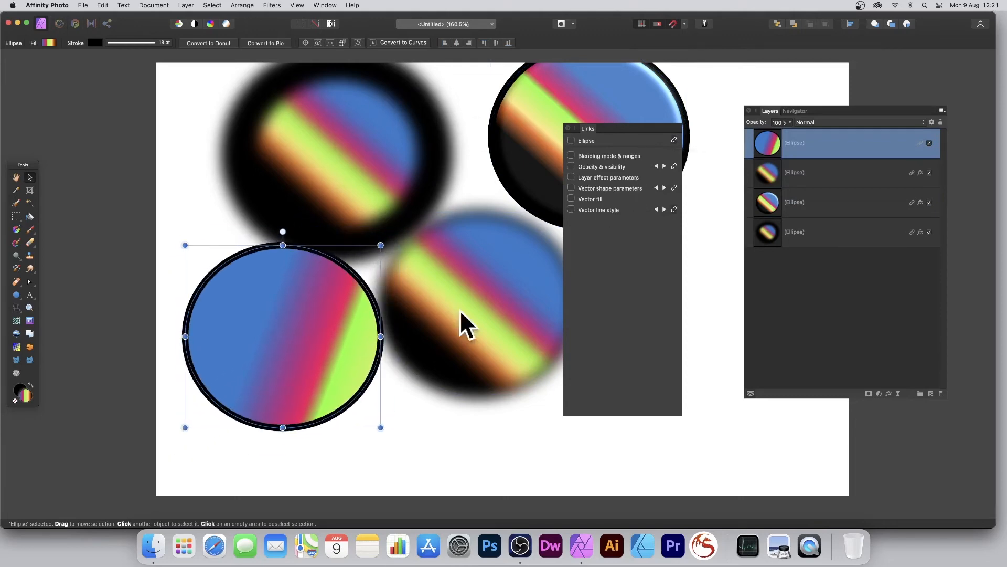
{"action": "left_click", "coordinate": [675, 140]}
{"action": "left_click_drag", "start_coordinate": [351, 291], "coordinate": [405, 263]}
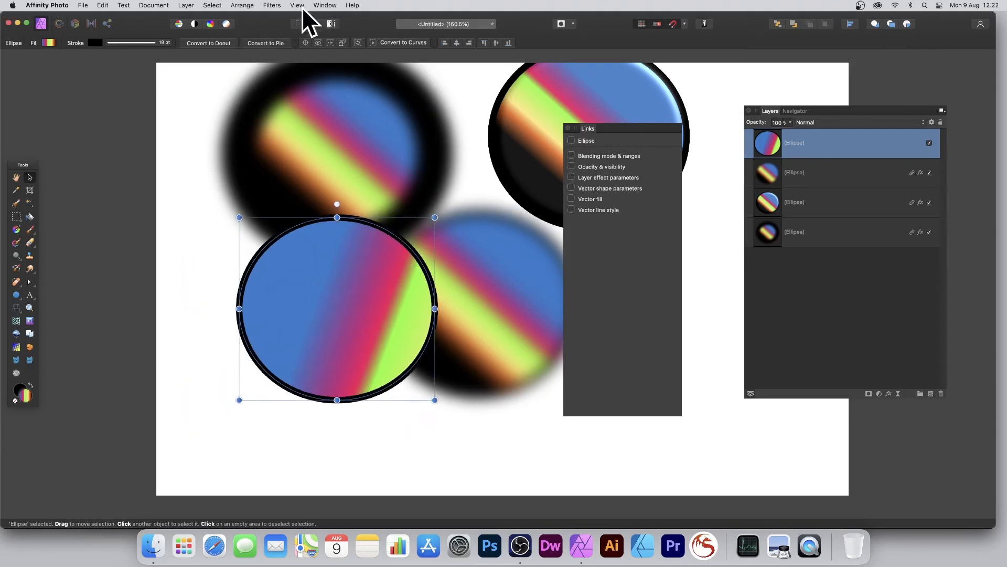
- Start the Deform filter on the unlinked ellipse and place four deform points inside it
{"action": "left_click", "coordinate": [270, 5]}
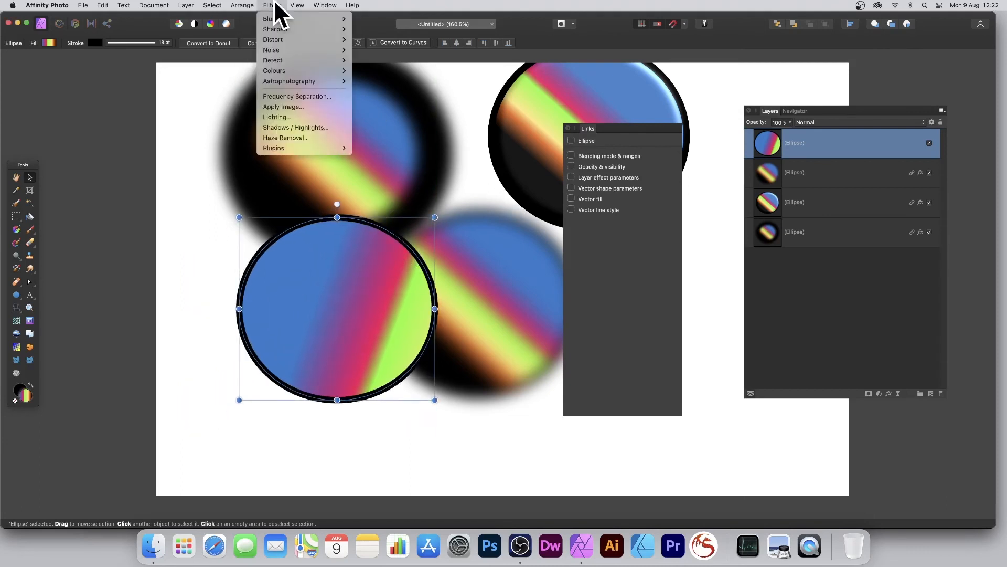
{"action": "mouse_move", "coordinate": [304, 40]}
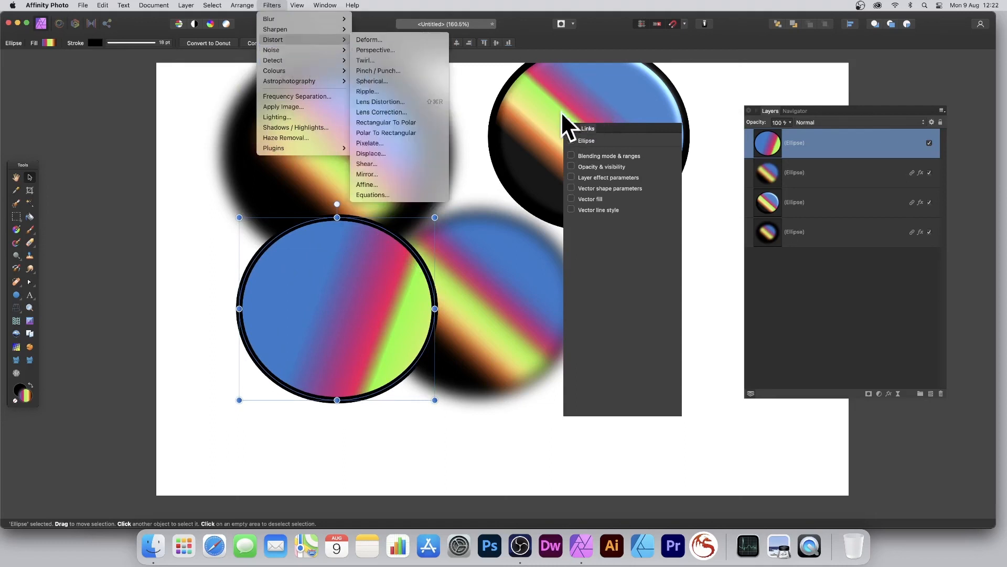
{"action": "left_click", "coordinate": [402, 42]}
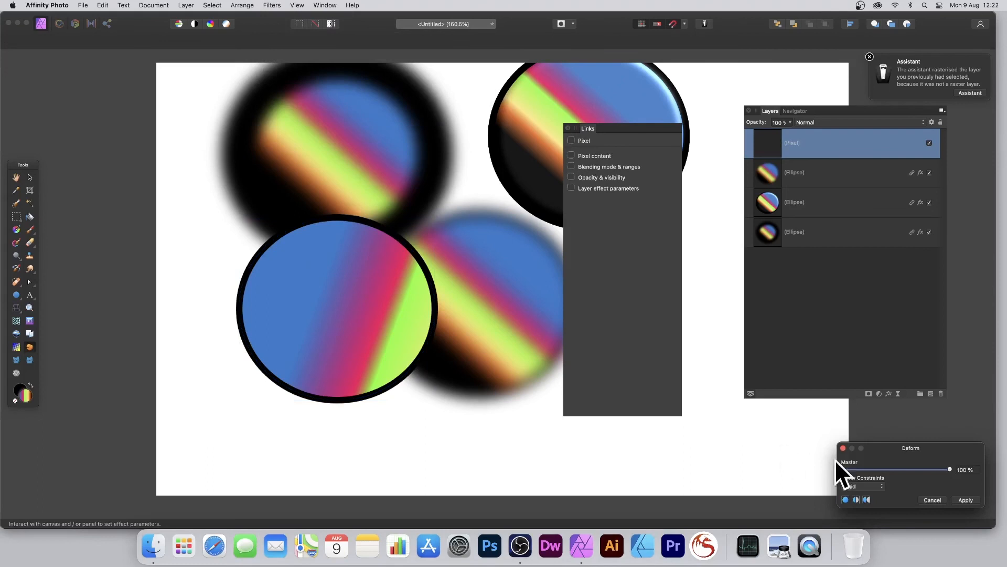
{"action": "left_click", "coordinate": [319, 284]}
{"action": "left_click", "coordinate": [389, 339]}
{"action": "left_click", "coordinate": [300, 362]}
{"action": "left_click", "coordinate": [370, 293]}
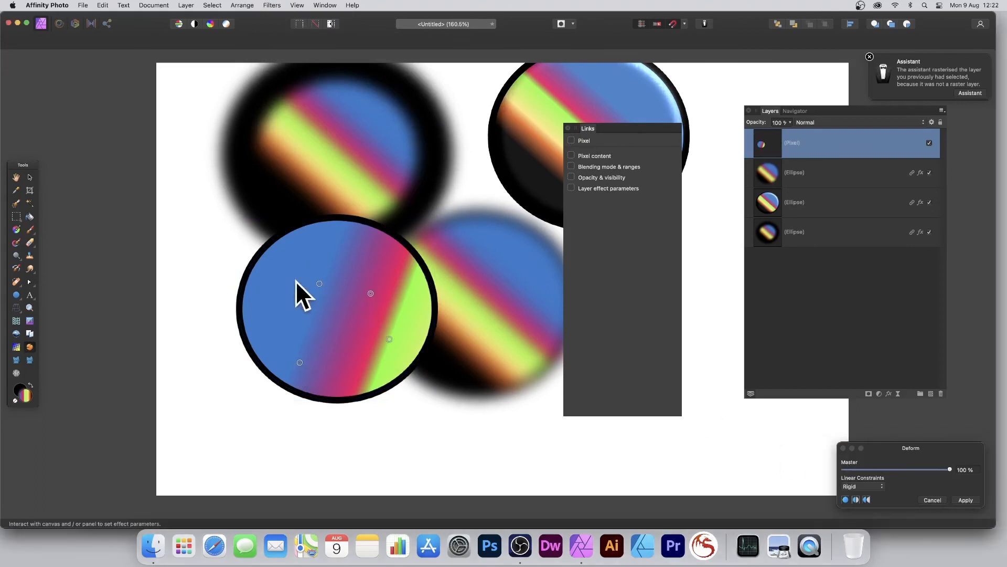
- Stretch the ellipse far up and left by its upper-left deform point, apply the deformation, and move the shape down clear of its neighbours
{"action": "left_click_drag", "start_coordinate": [319, 284], "coordinate": [170, 223]}
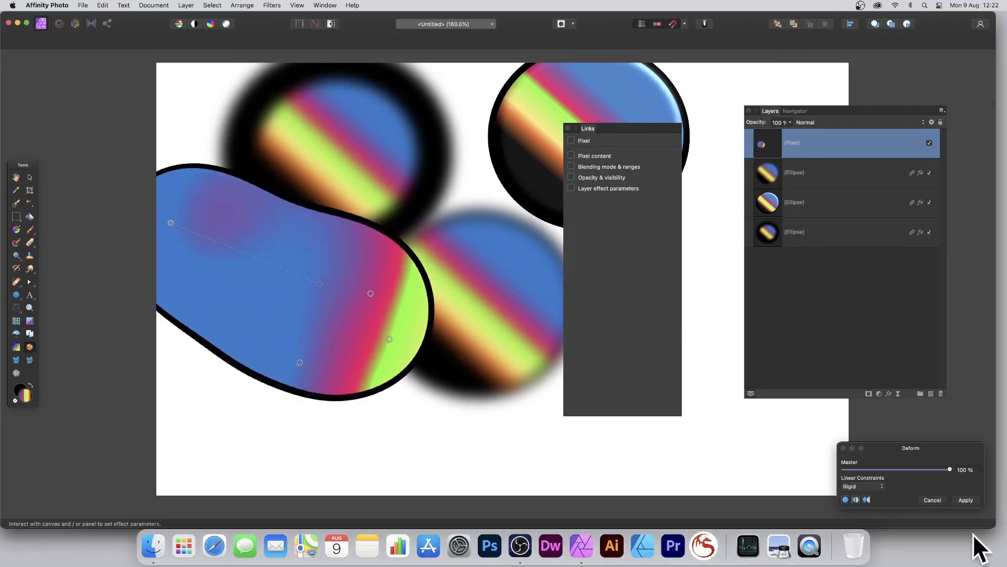
{"action": "left_click", "coordinate": [970, 501]}
{"action": "left_click_drag", "start_coordinate": [284, 263], "coordinate": [315, 349]}
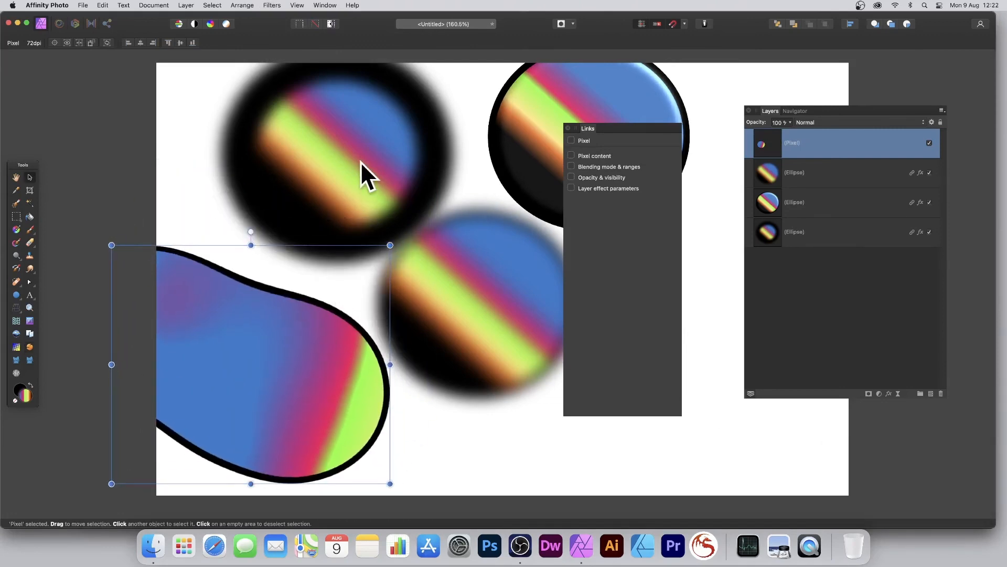
{"action": "left_click", "coordinate": [395, 108]}
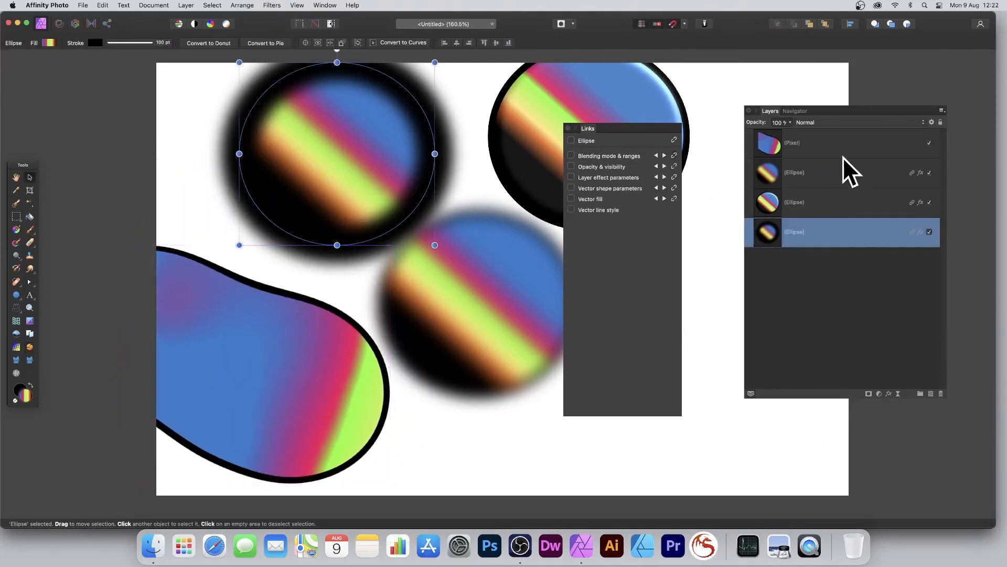